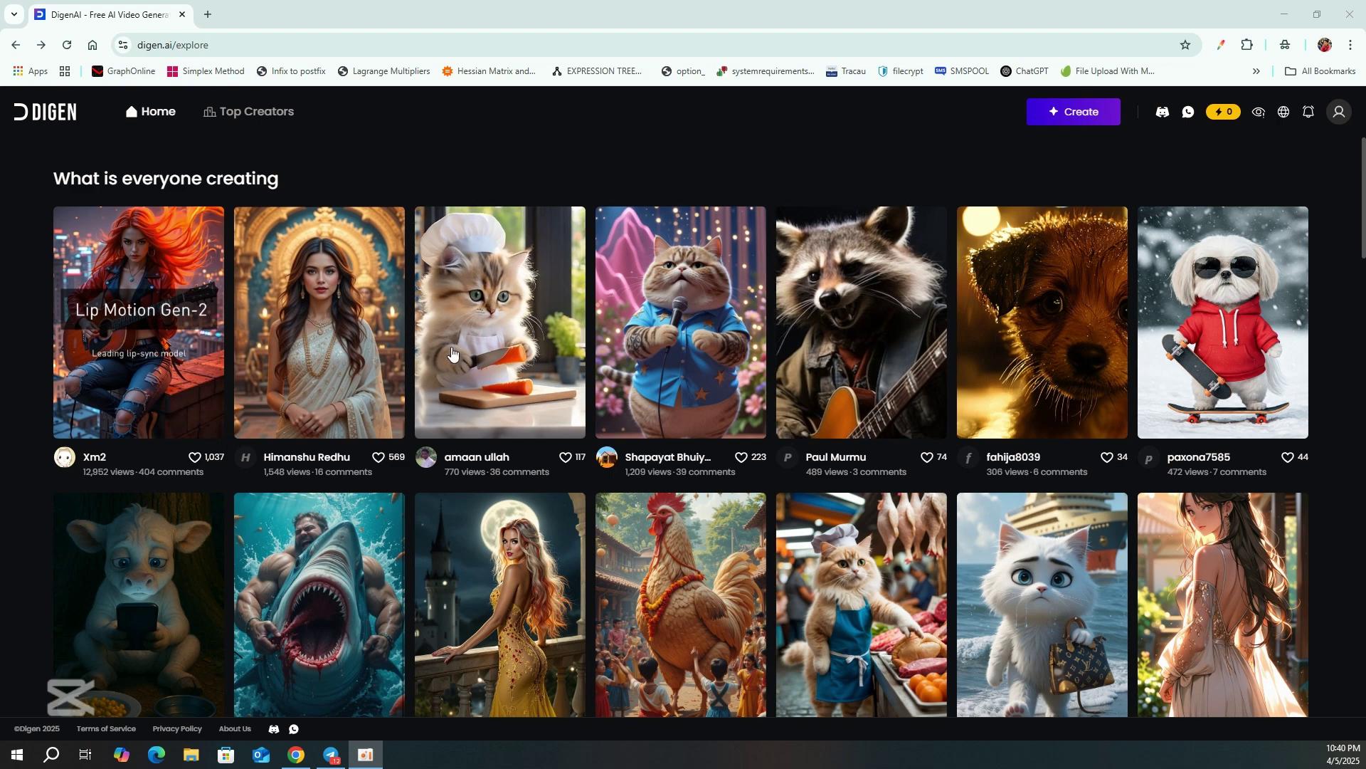
Open the DIGEN account sign-in page and go to its email field.
scroll(883, 375, down, 4)
scroll(883, 375, up, 4)
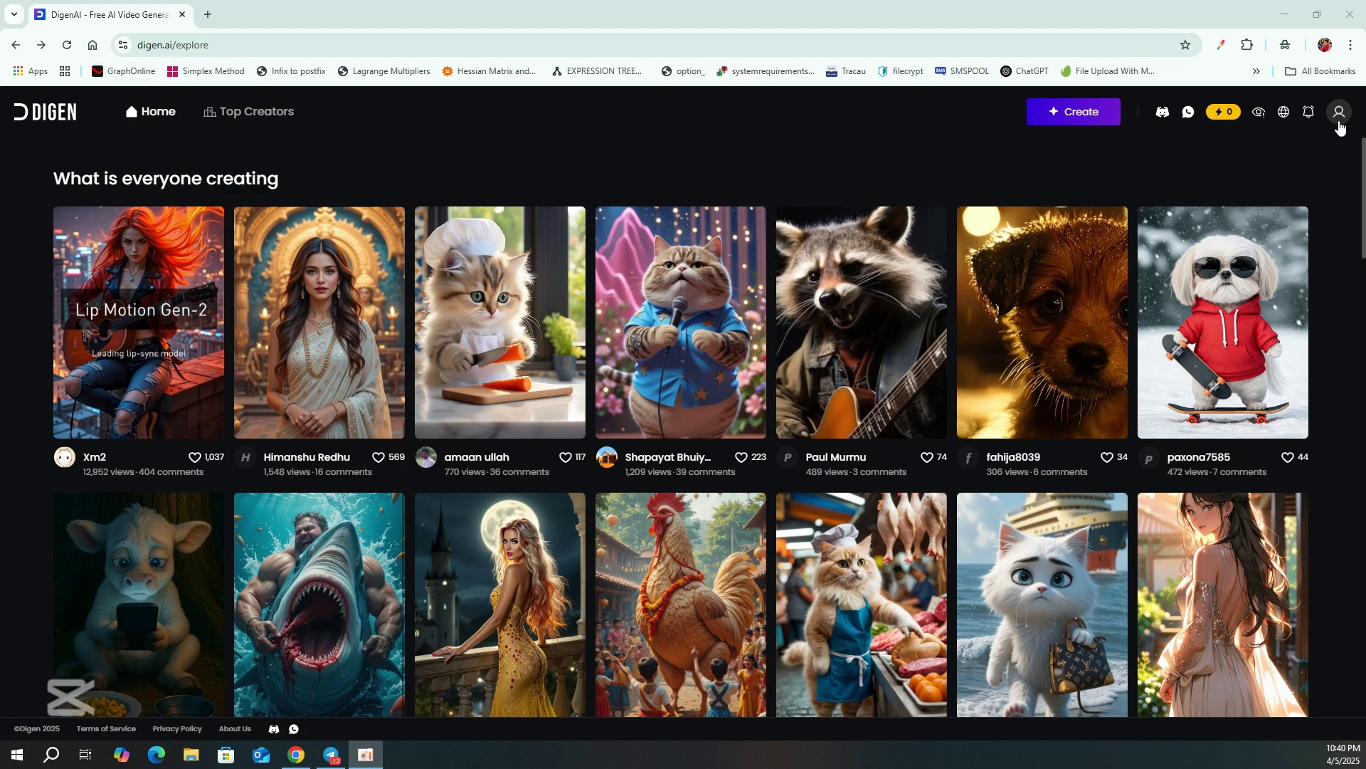
click(1345, 119)
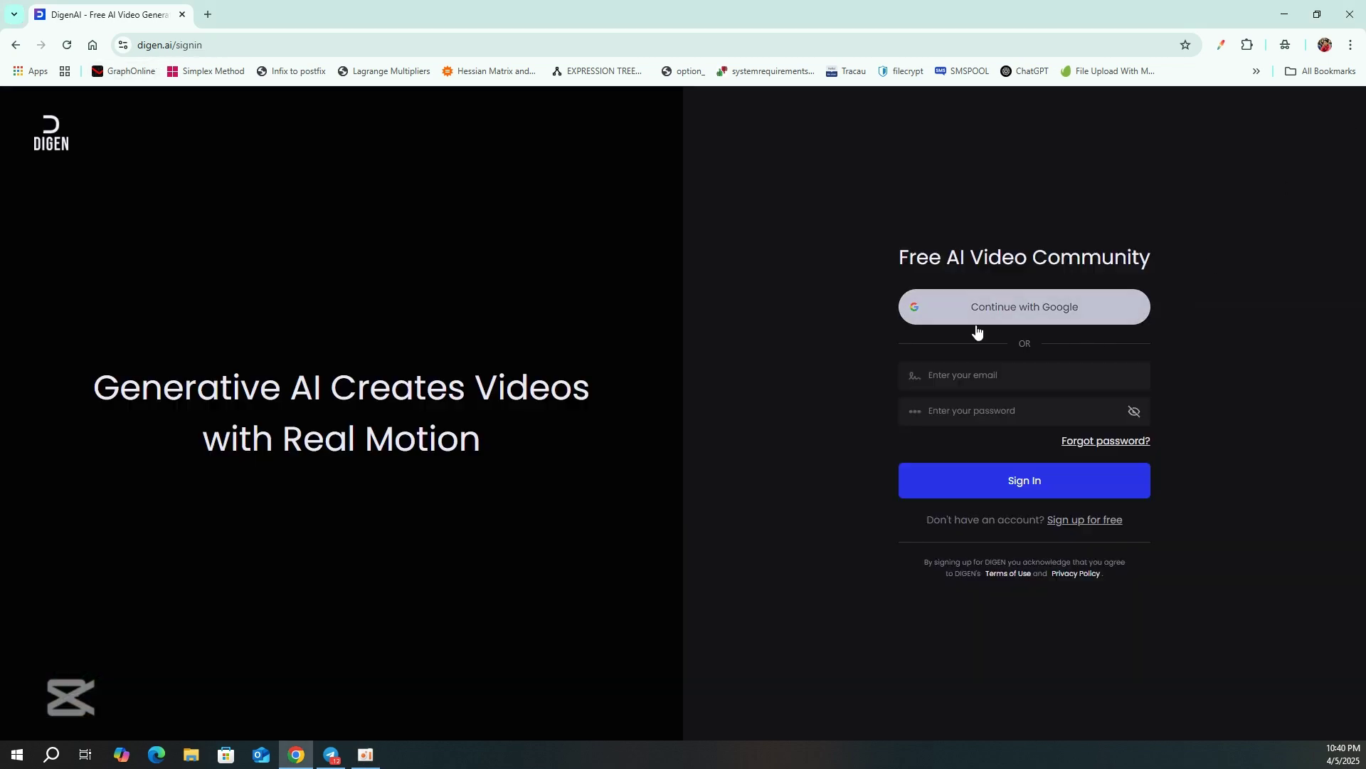
click(994, 410)
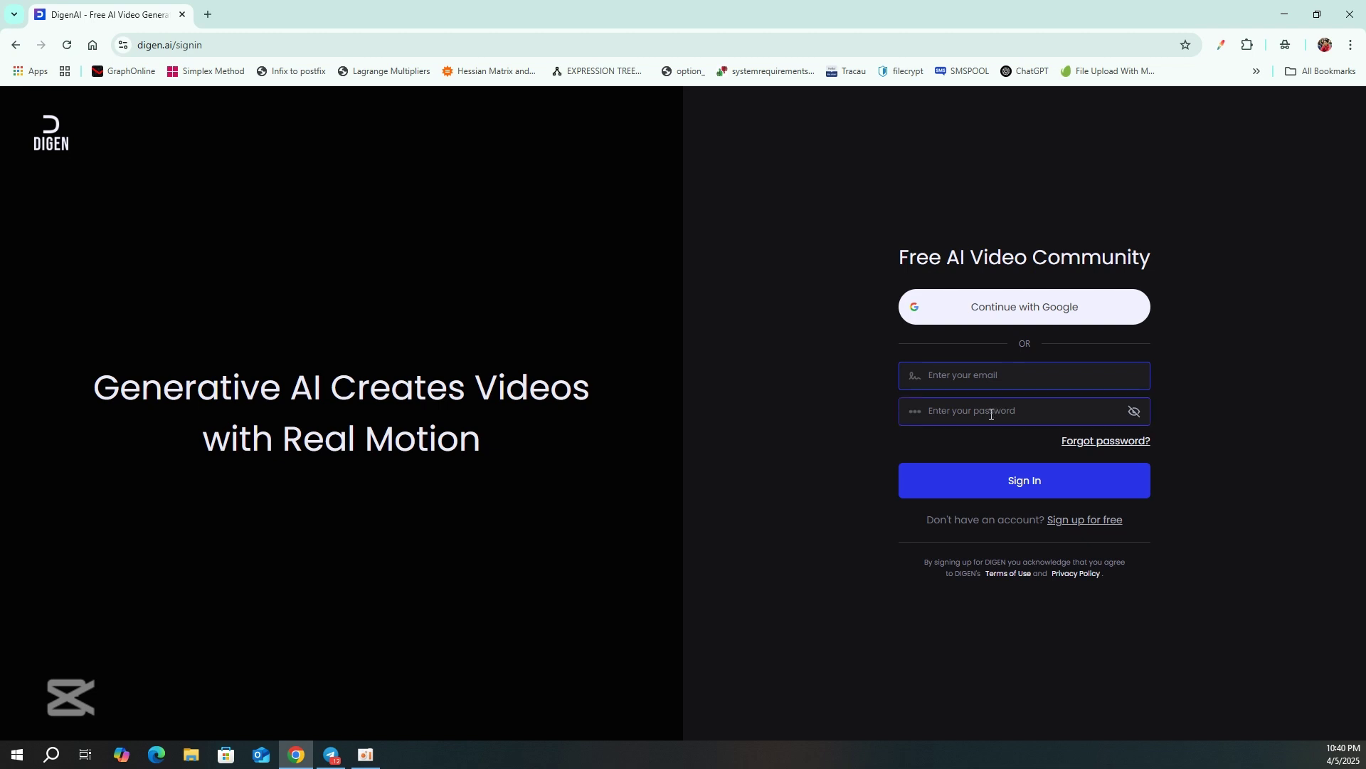
click(1000, 374)
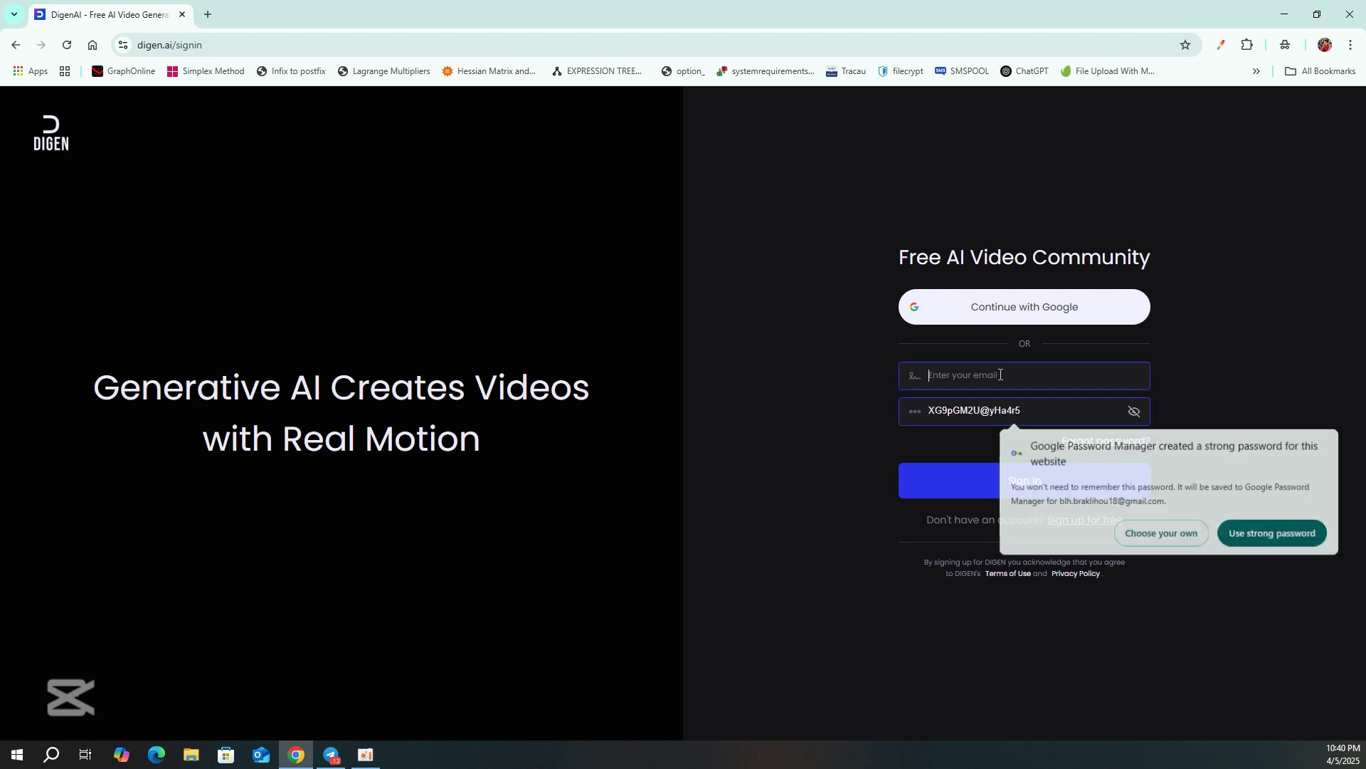
Search for "temp mail" in a new tab, copy the disposable address from temp-mail.org and return to DIGEN.
click(207, 14)
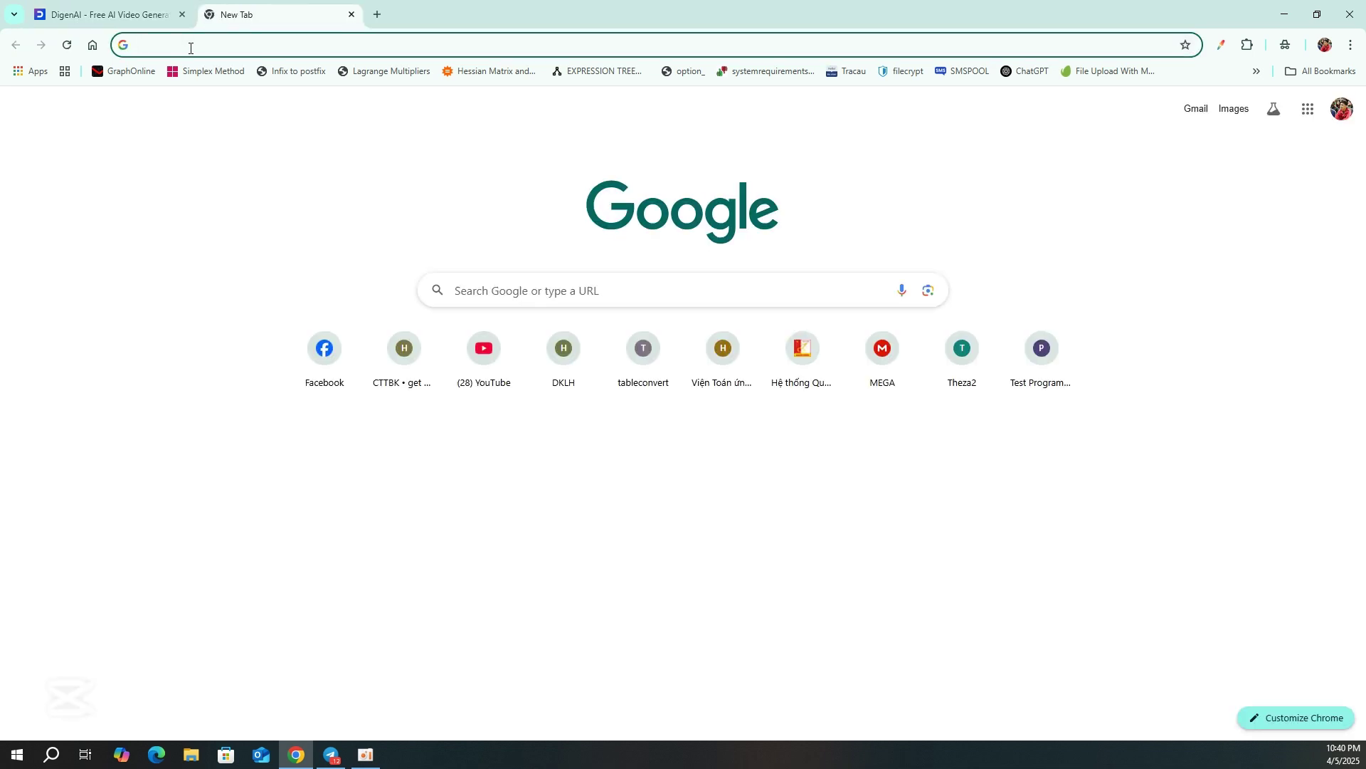
text(tem)
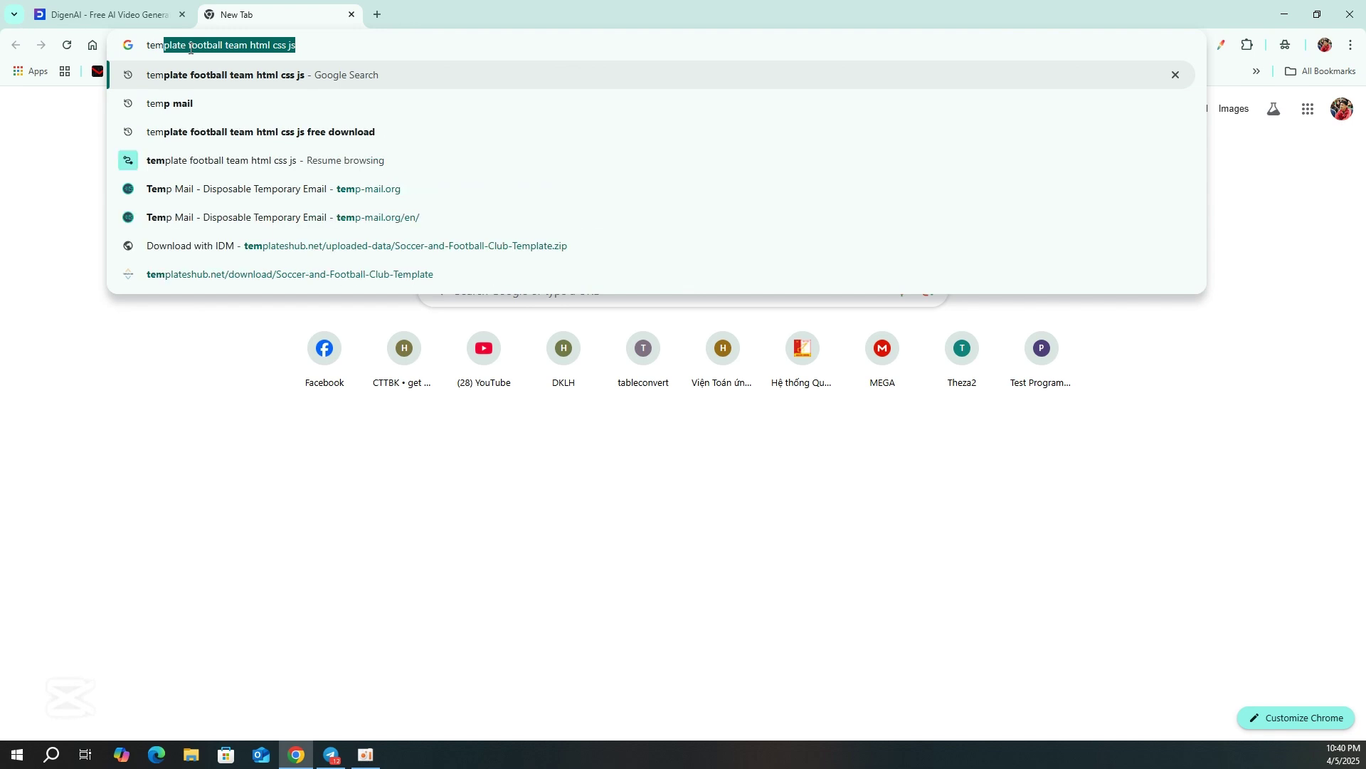
text(p mail)
key(Return)
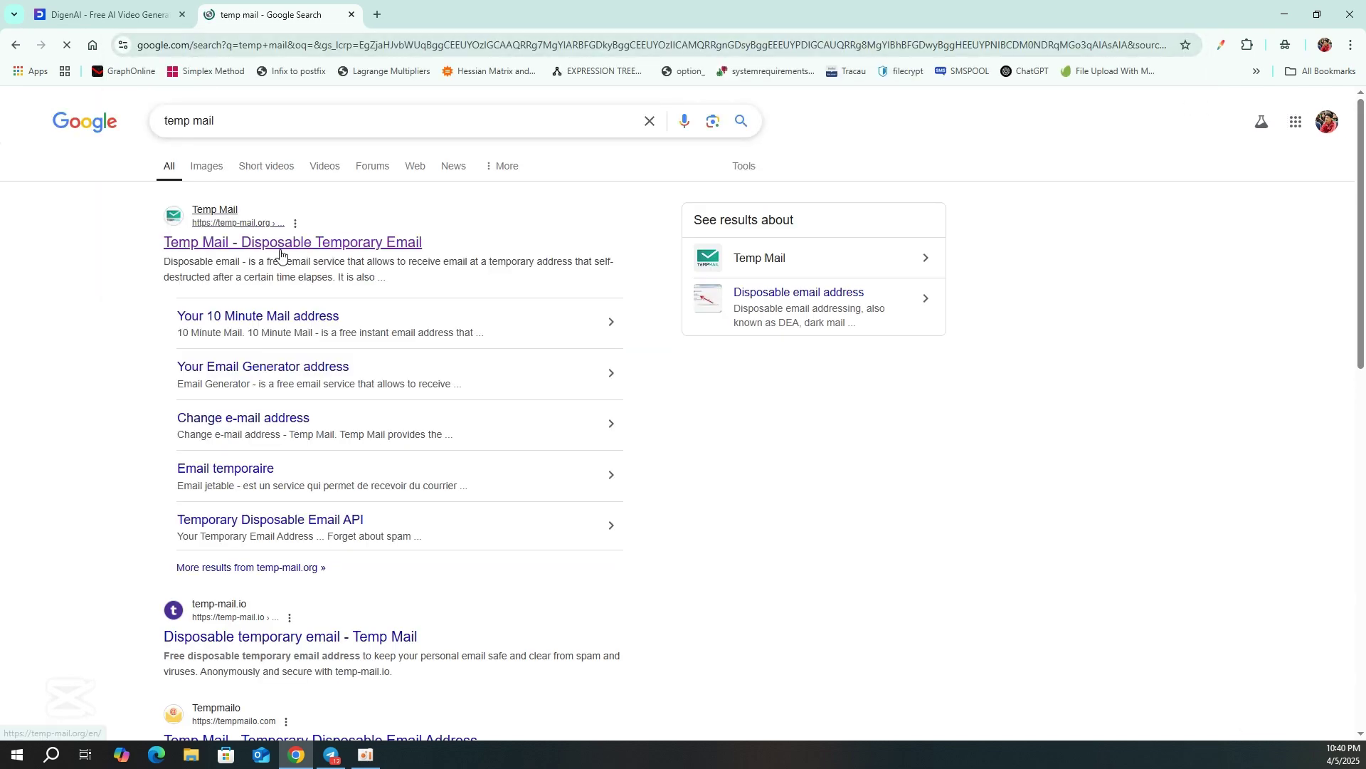
click(278, 225)
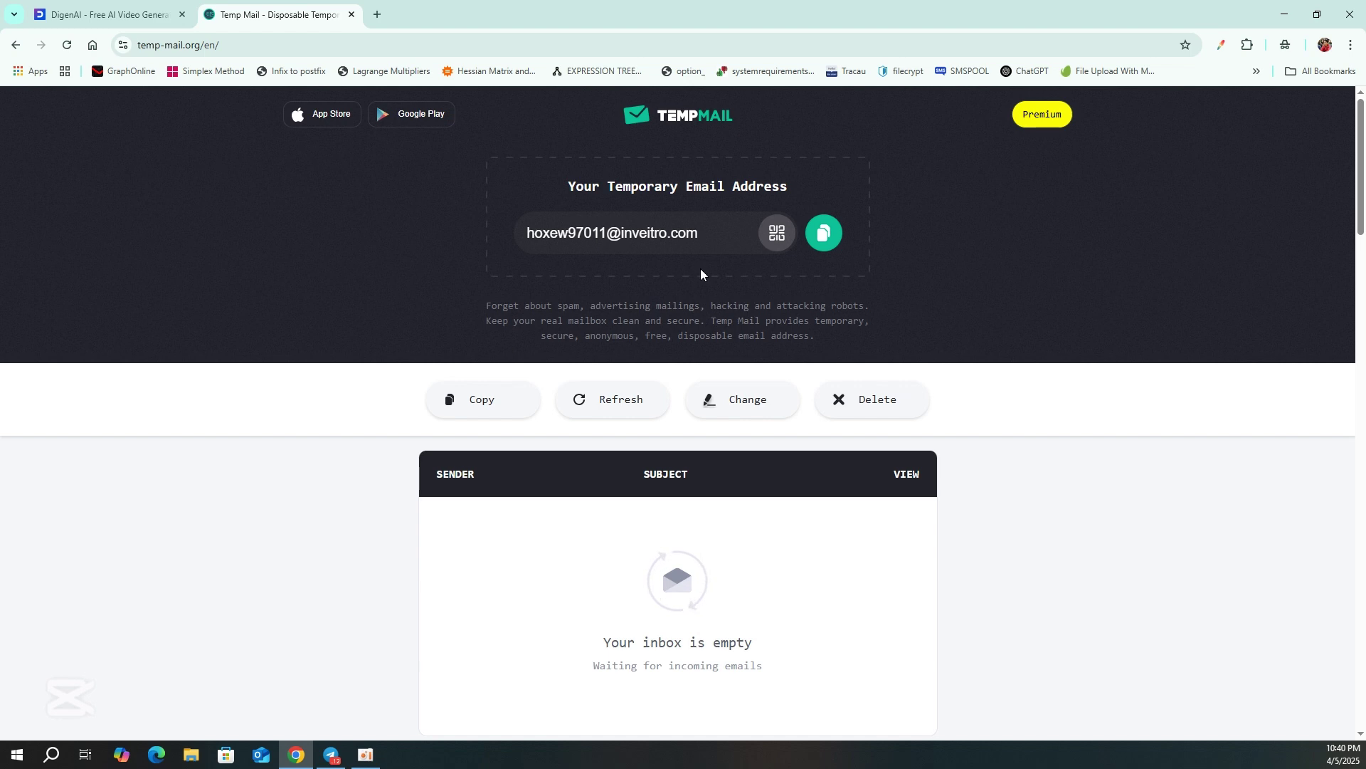
click(823, 233)
click(107, 14)
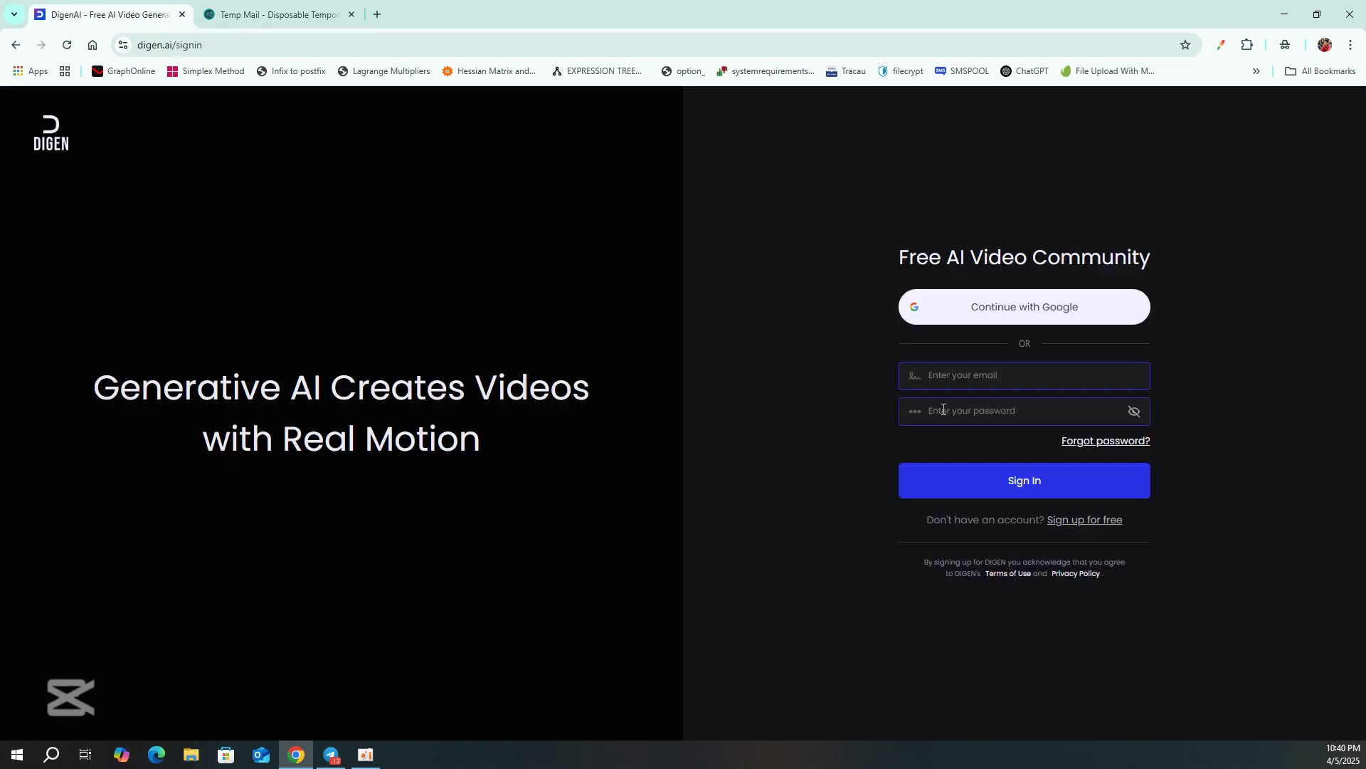
click(950, 374)
right_click(950, 374)
click(887, 451)
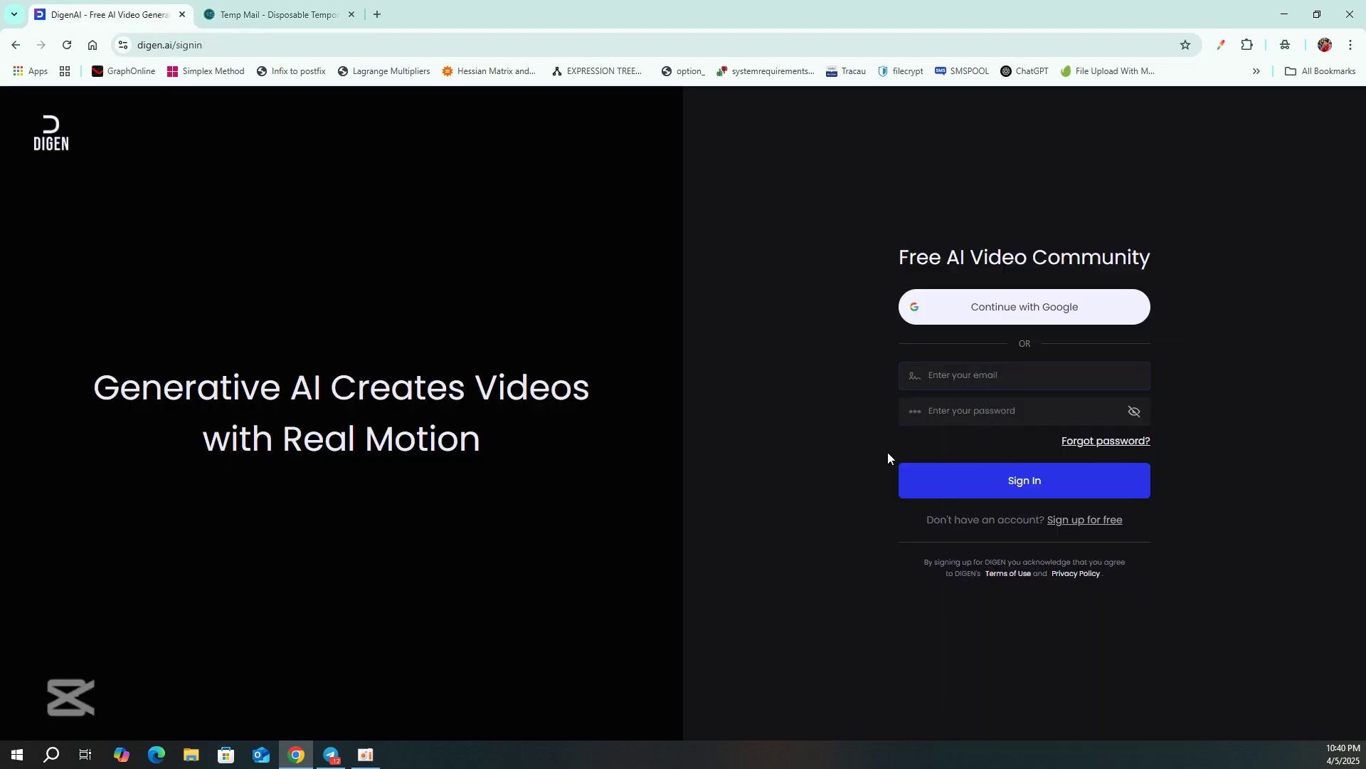
Open the free sign-up form, paste the temporary email address and request a verification code.
click(1081, 523)
click(966, 348)
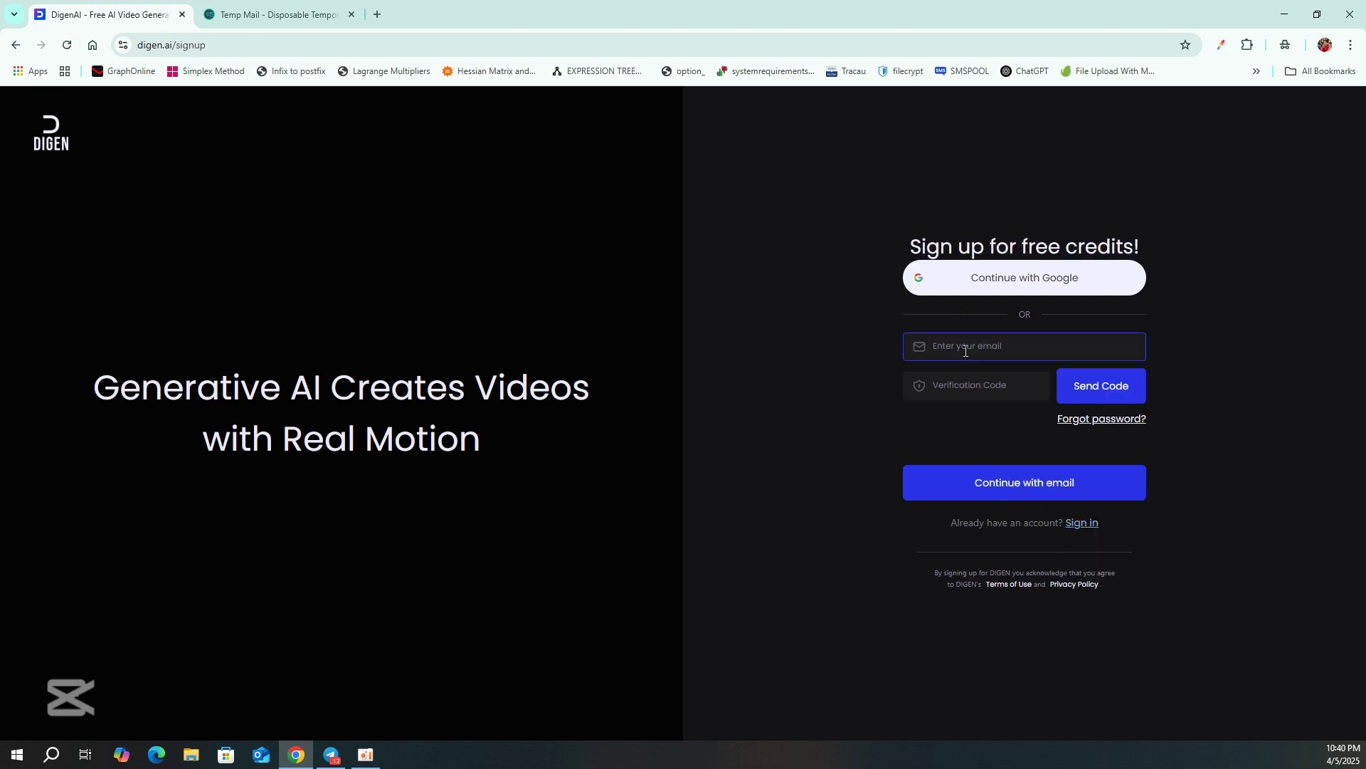
right_click(965, 346)
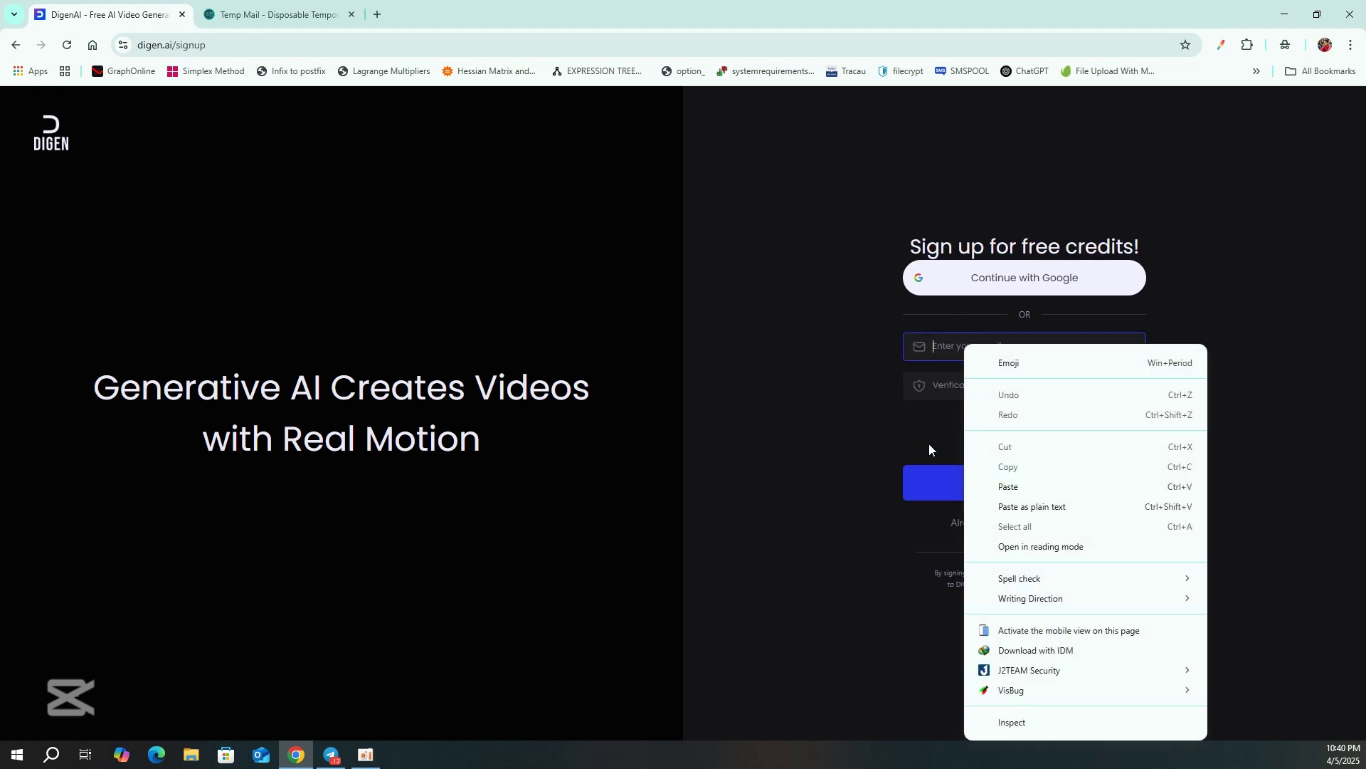
click(1006, 486)
click(1105, 394)
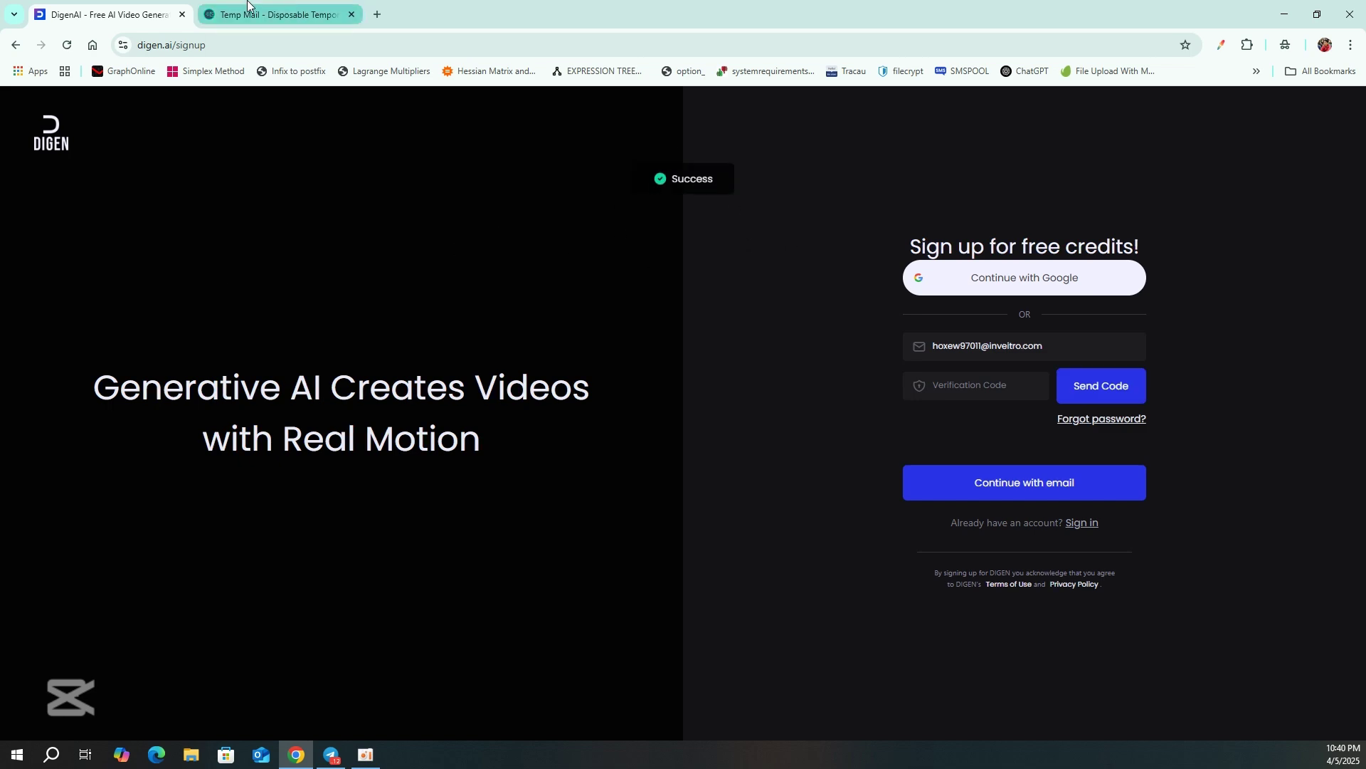
Open the "Verify your DIGEN email address" message in the Temp Mail inbox and copy the verification code.
click(274, 14)
scroll(656, 445, down, 2)
scroll(507, 416, up, 2)
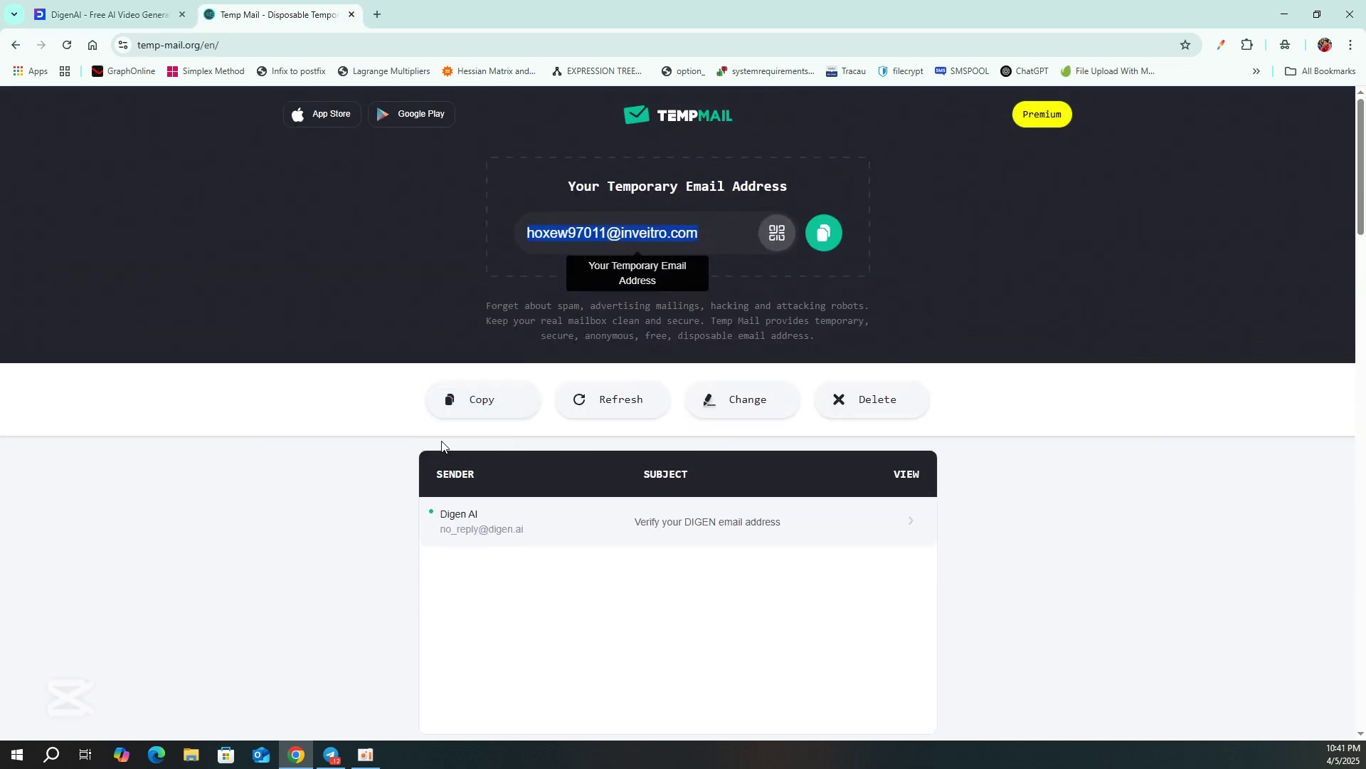
scroll(586, 494, down, 3)
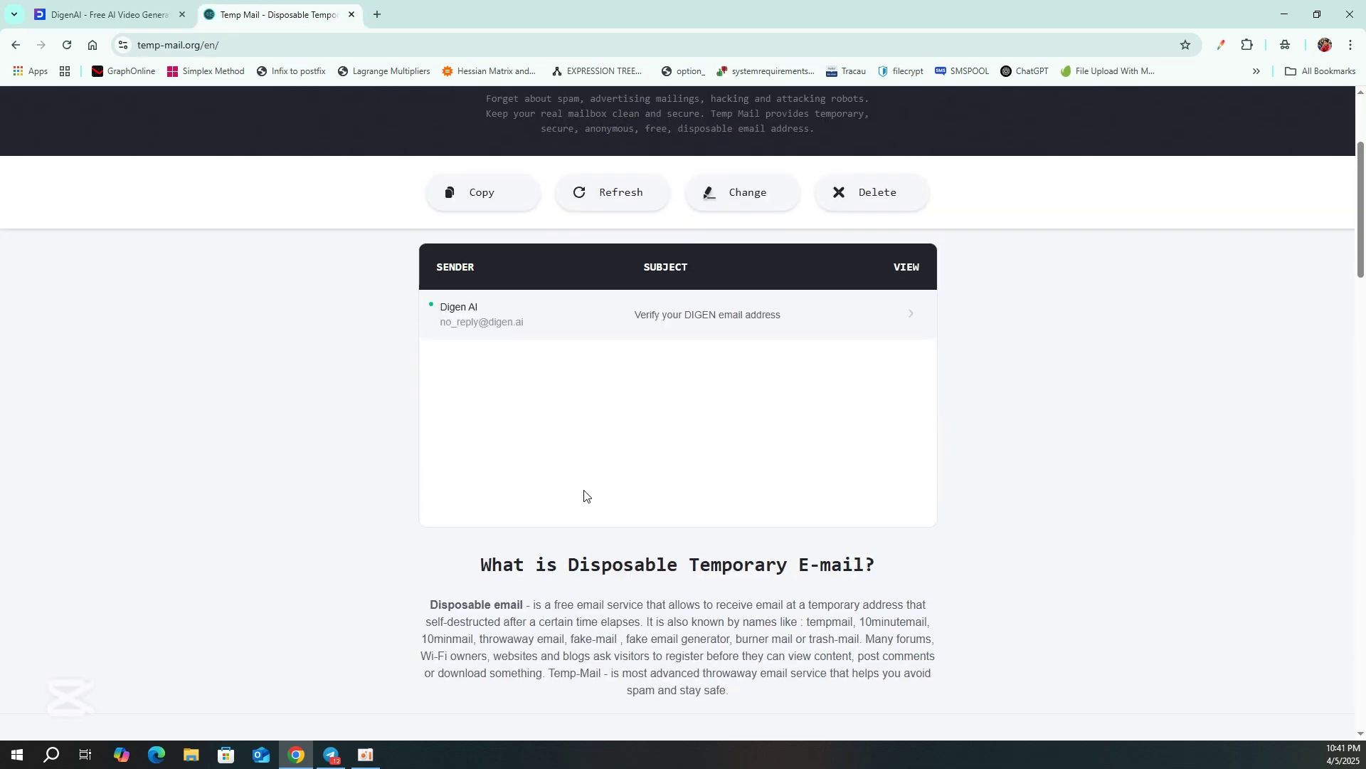
click(518, 317)
scroll(555, 484, down, 3)
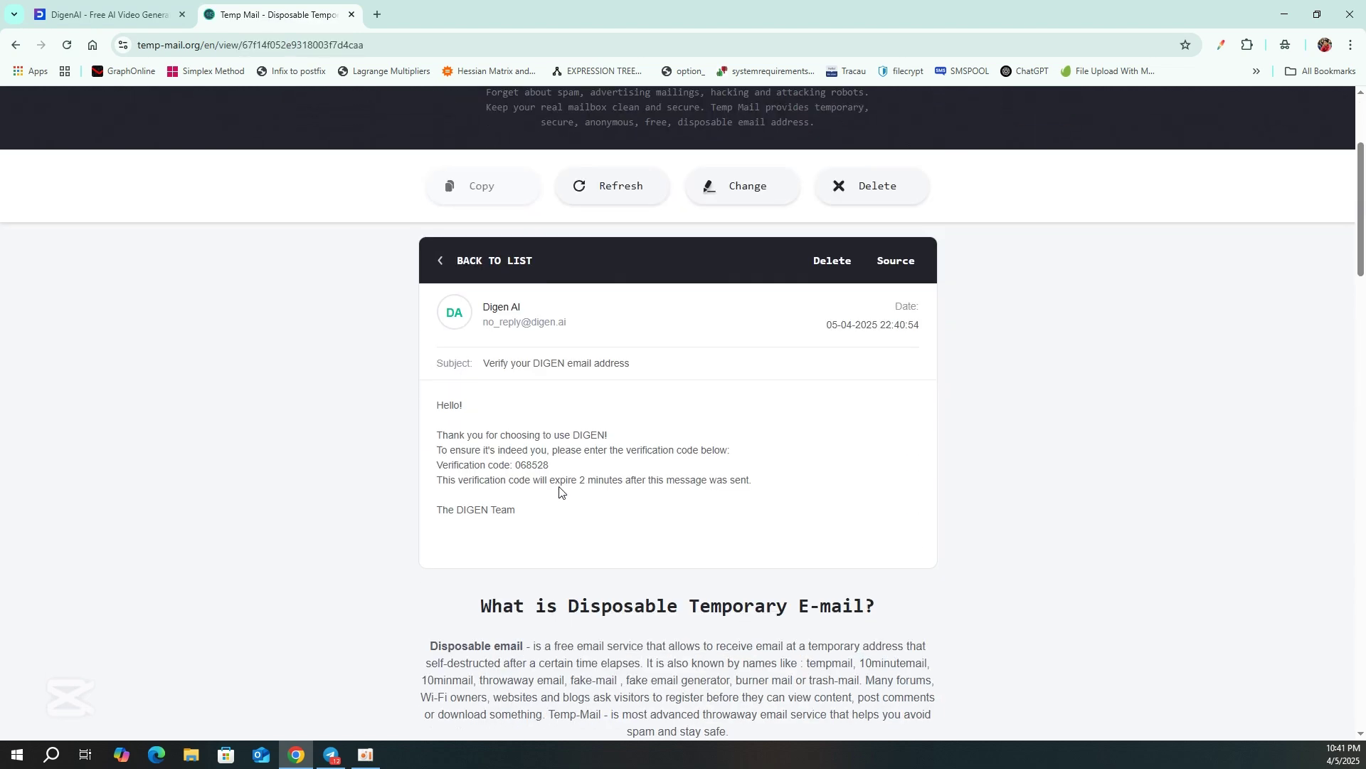
double_click(532, 465)
right_click(549, 475)
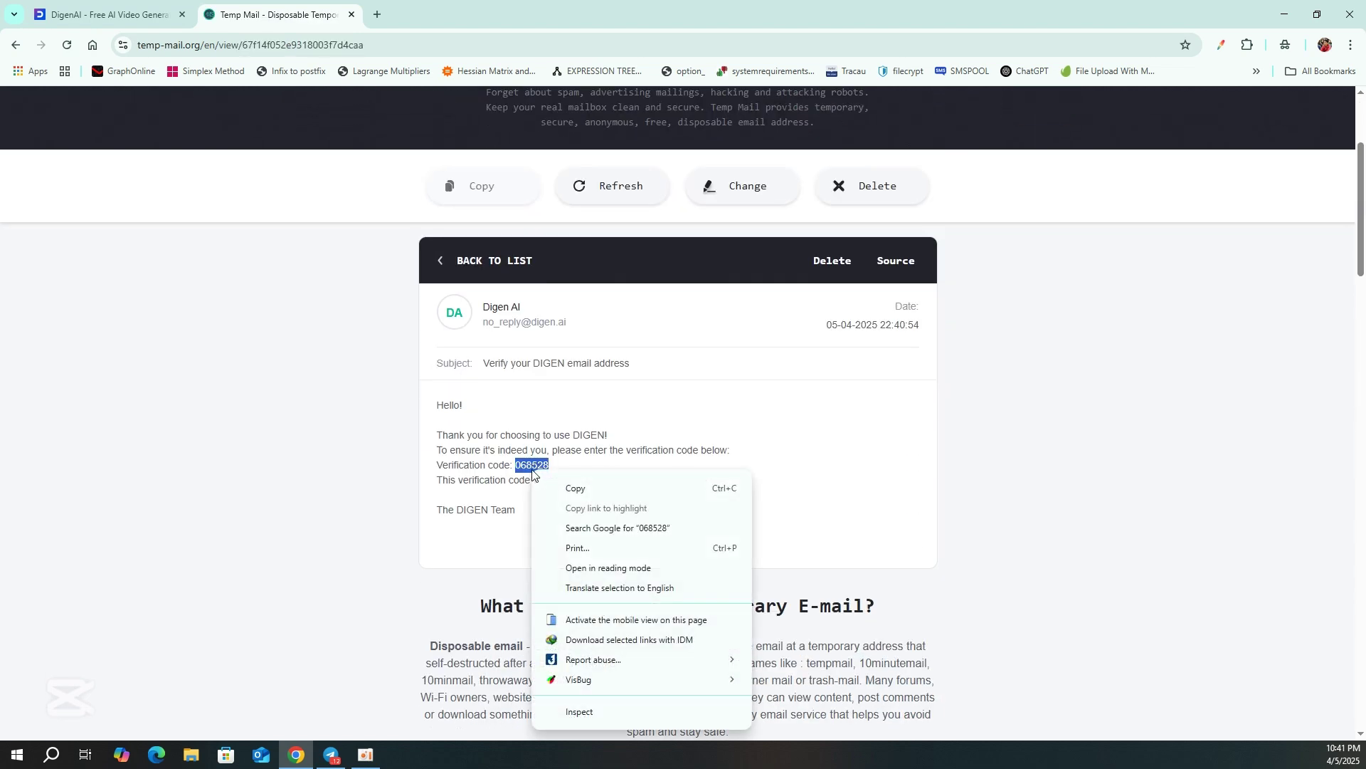
click(563, 487)
Paste the verification code into the DIGEN sign-up form and continue with email.
click(106, 14)
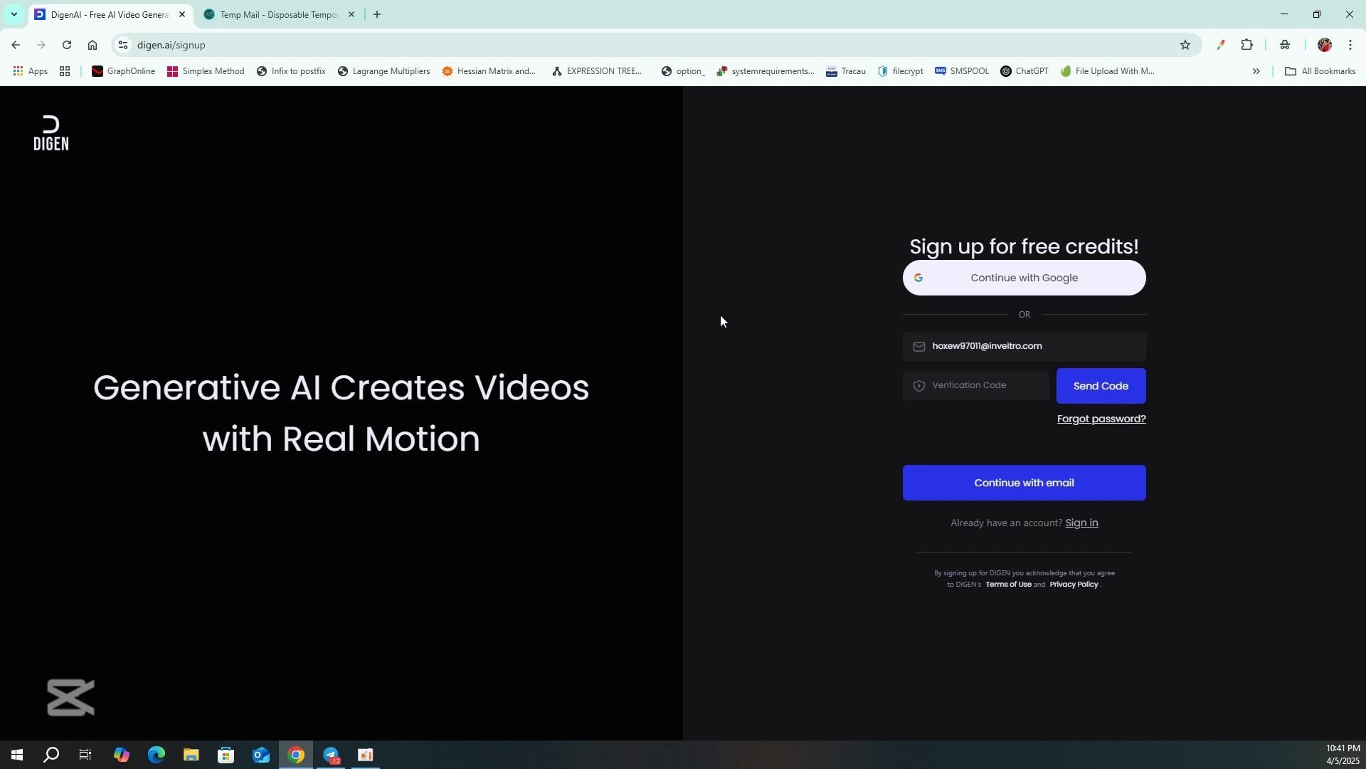
click(992, 386)
right_click(991, 388)
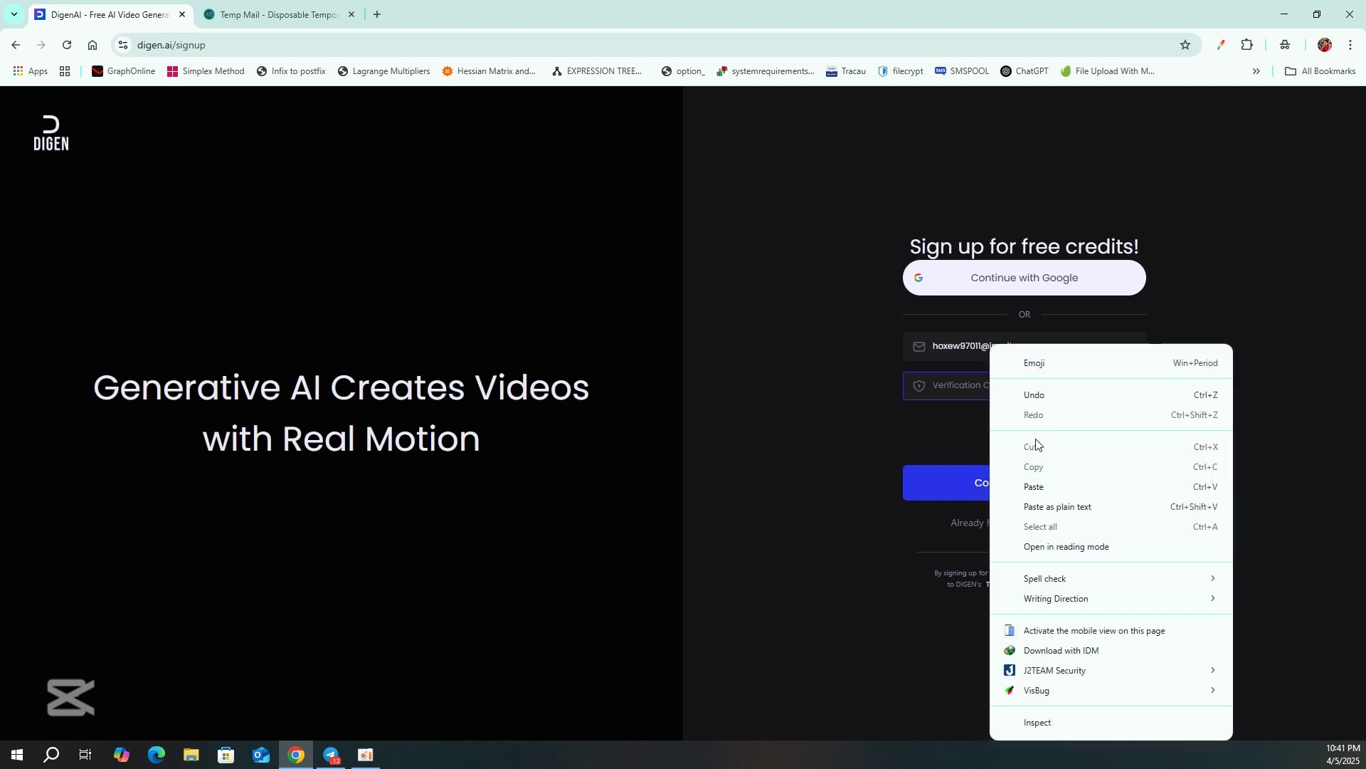
click(1035, 488)
click(1032, 490)
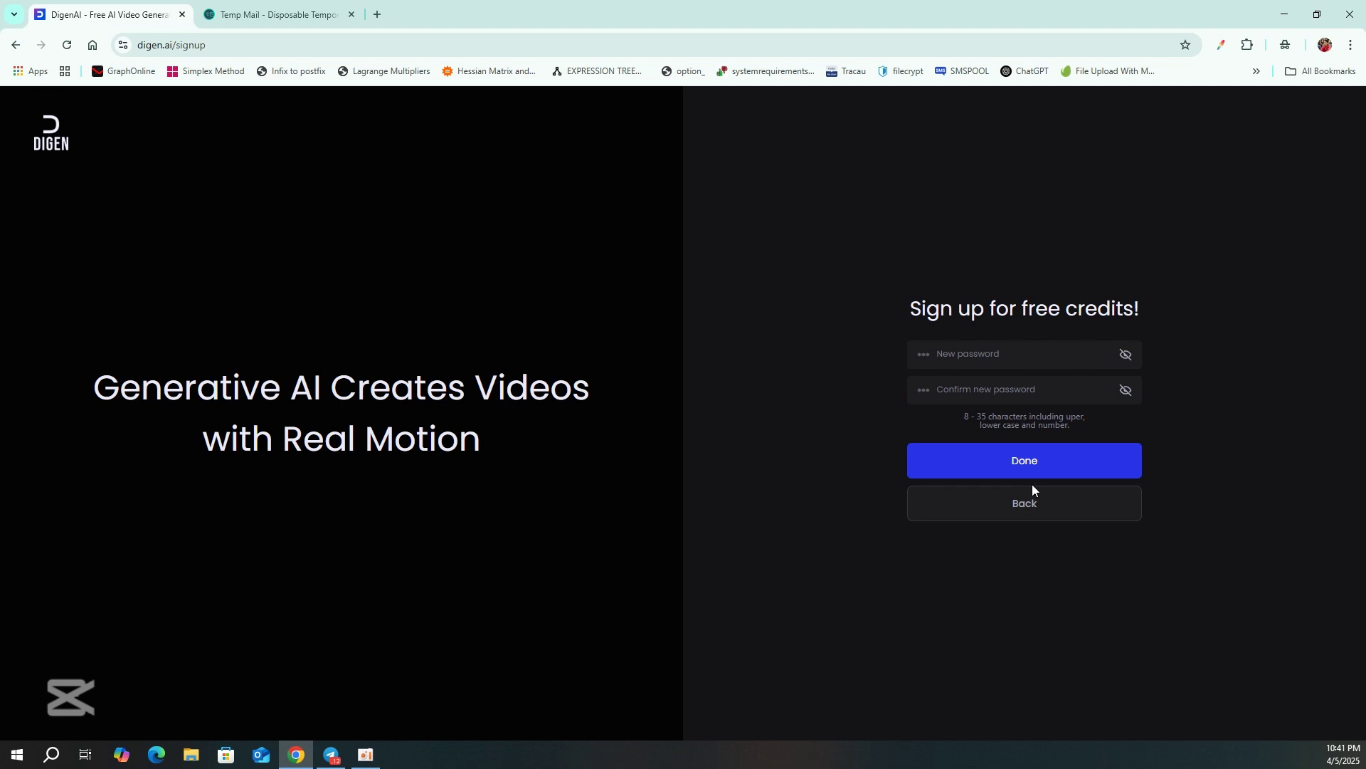
Fill both password fields with the suggested strong password, complete the sign-up and dismiss the password-saved notice.
click(991, 352)
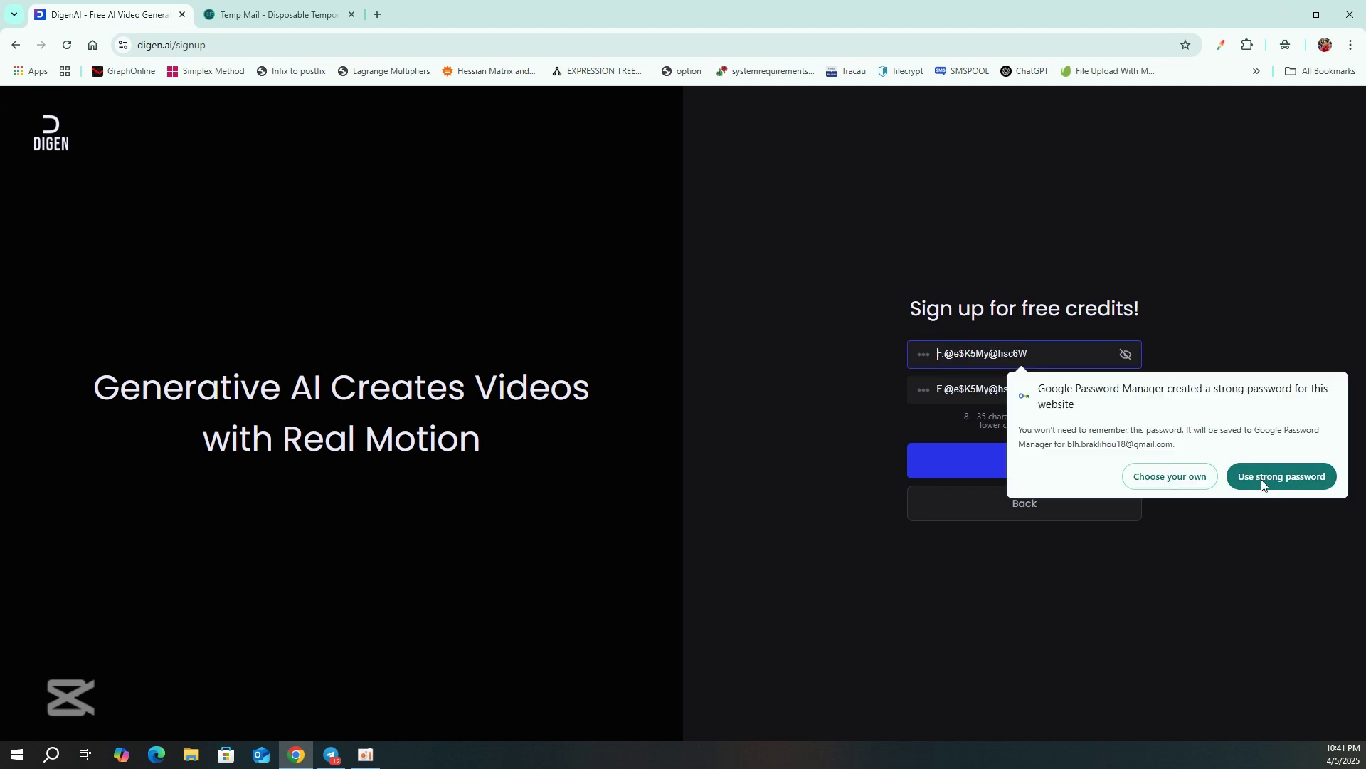
click(1262, 477)
click(1001, 474)
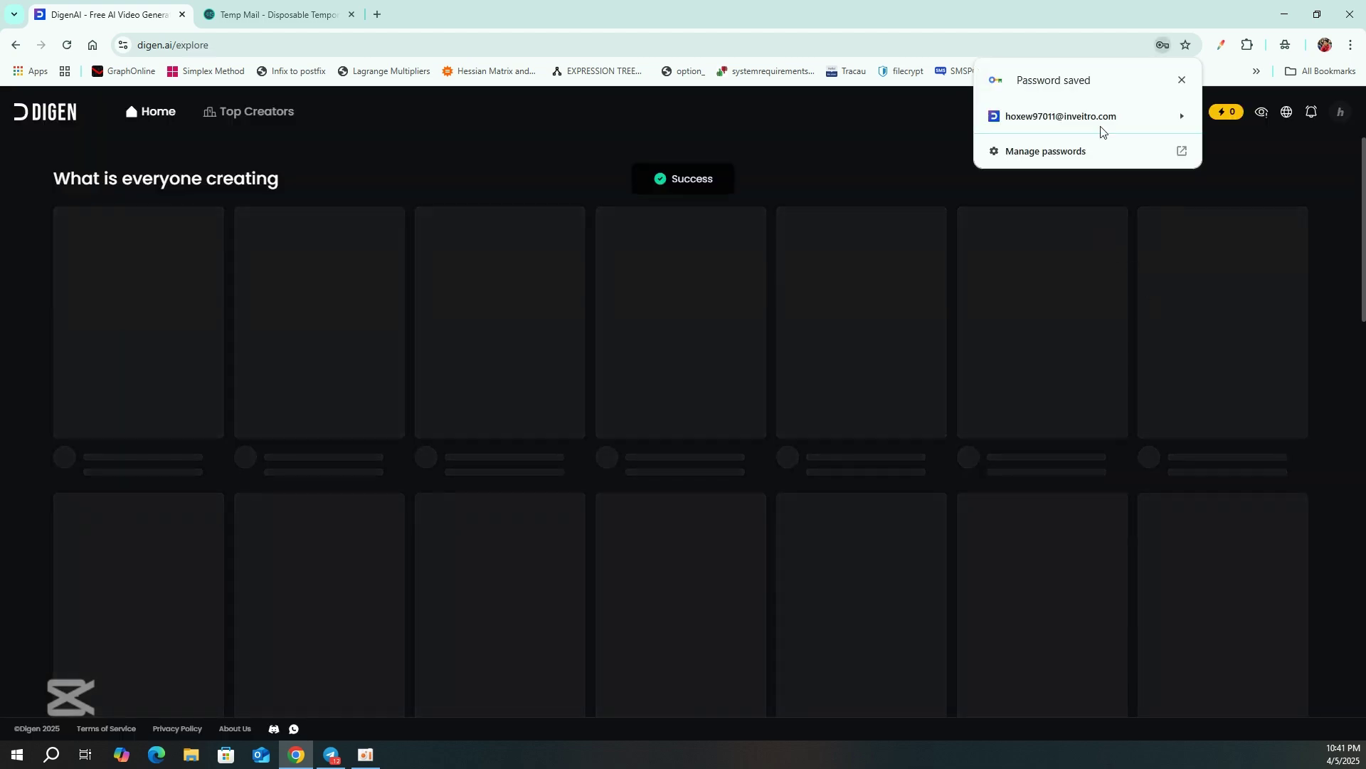
click(1182, 80)
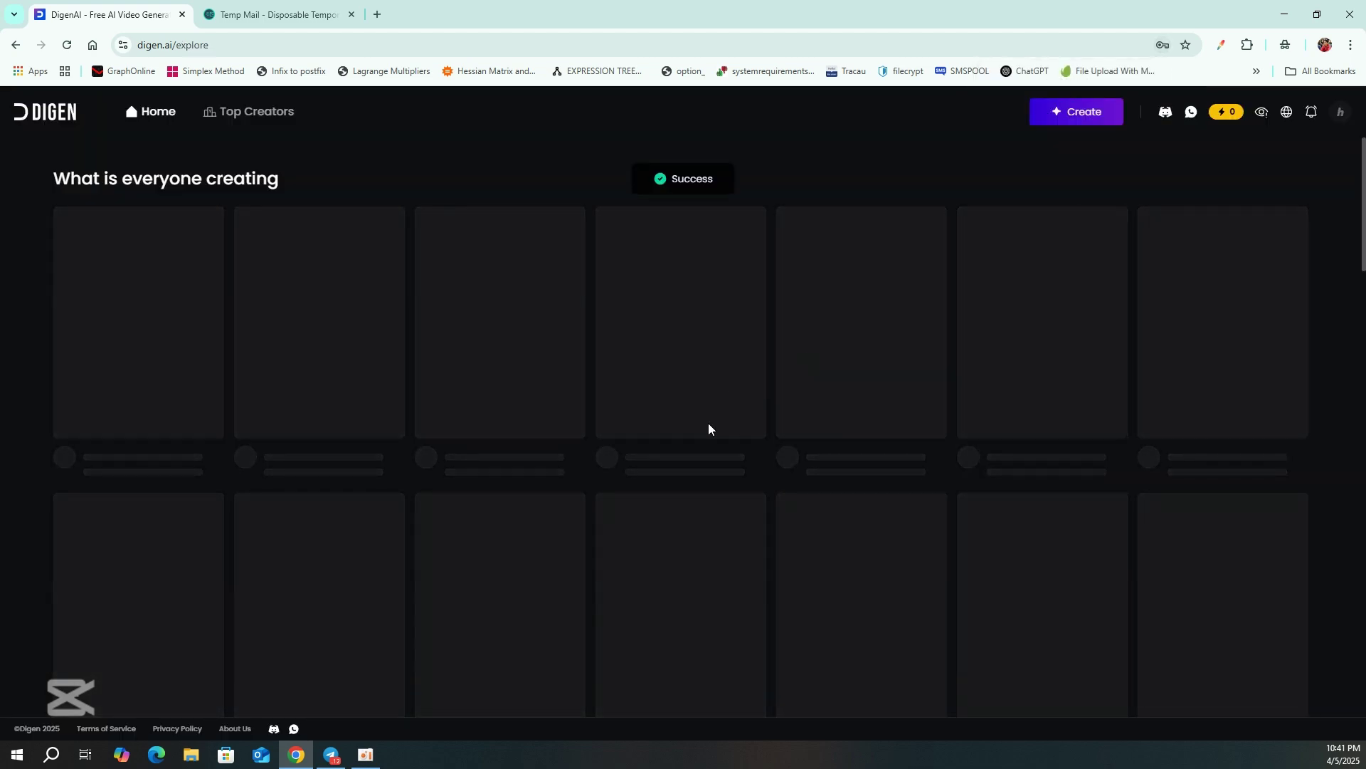
Look through the community videos under "What is everyone creating" on the home page.
scroll(678, 520, down, 3)
scroll(677, 520, up, 3)
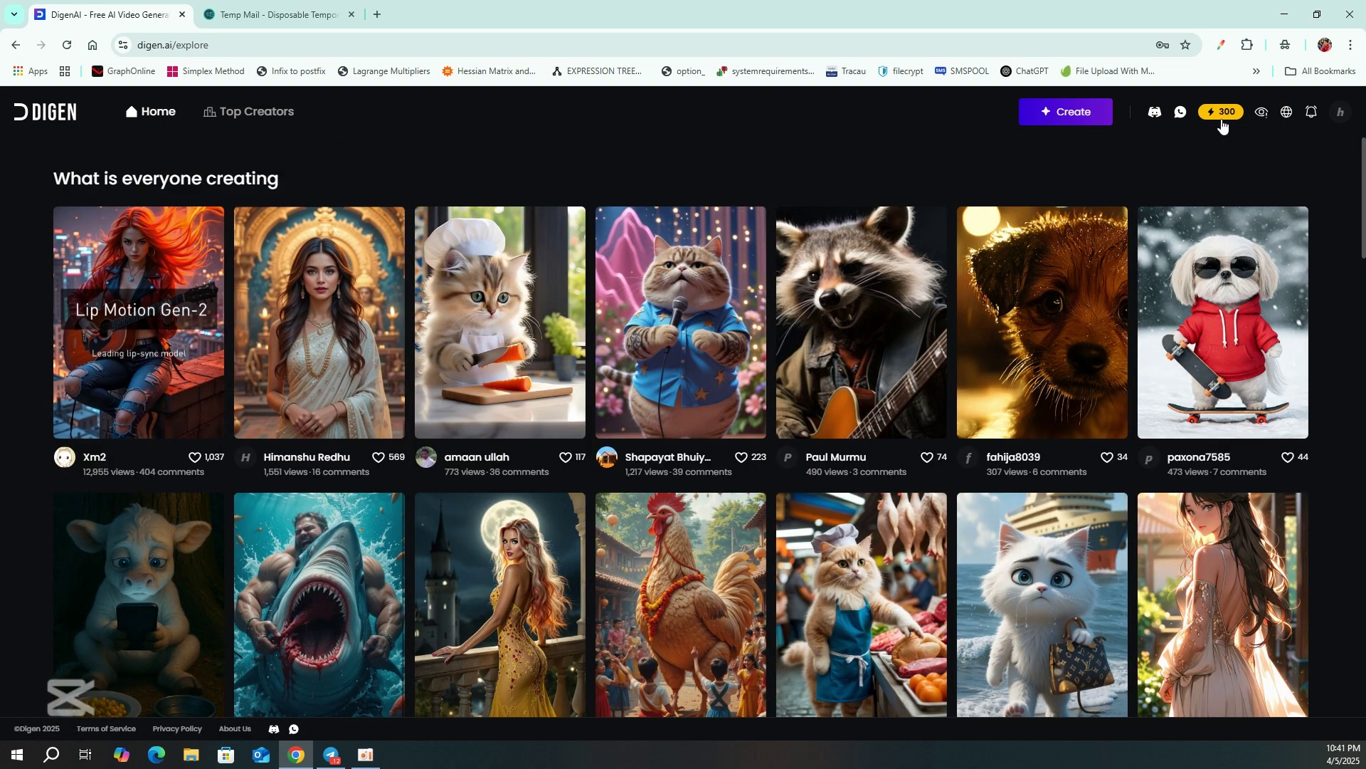
scroll(735, 453, down, 1)
scroll(735, 453, down, 2)
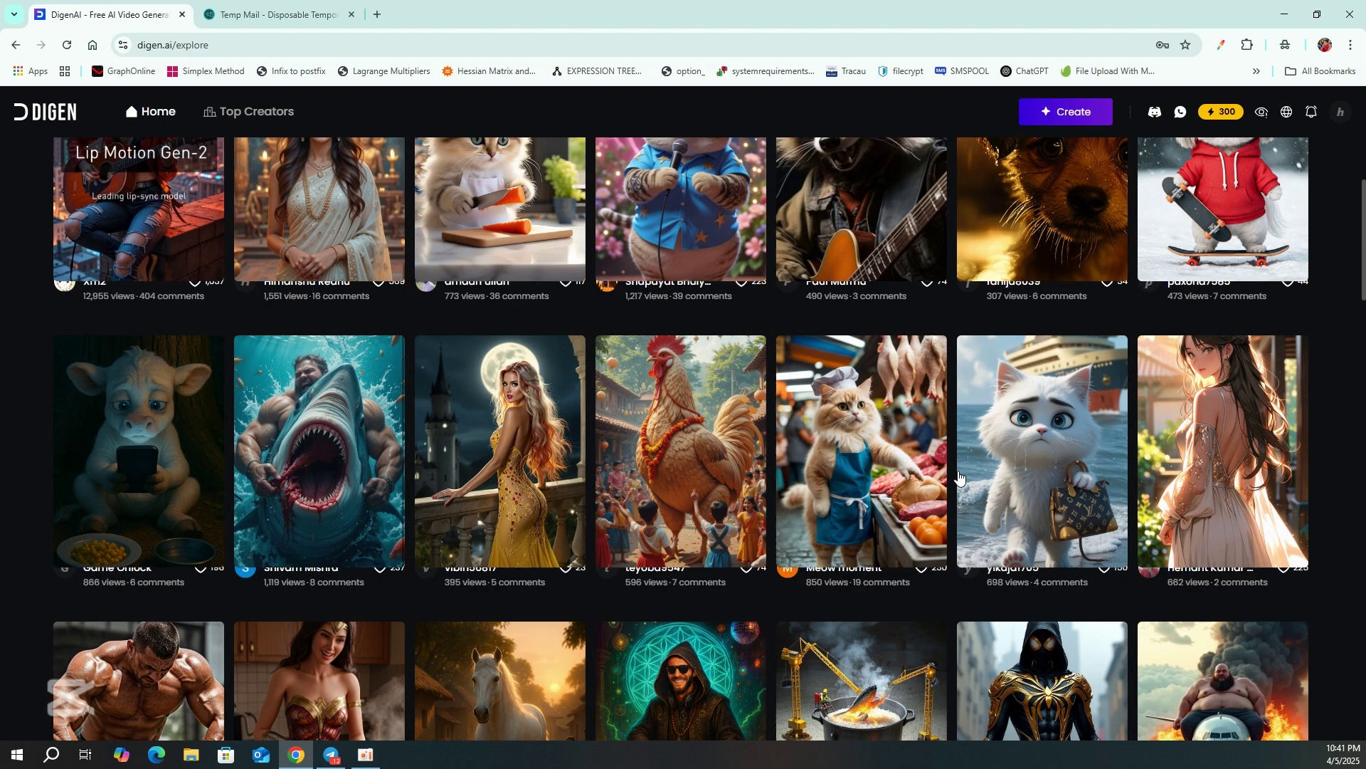
scroll(735, 453, up, 3)
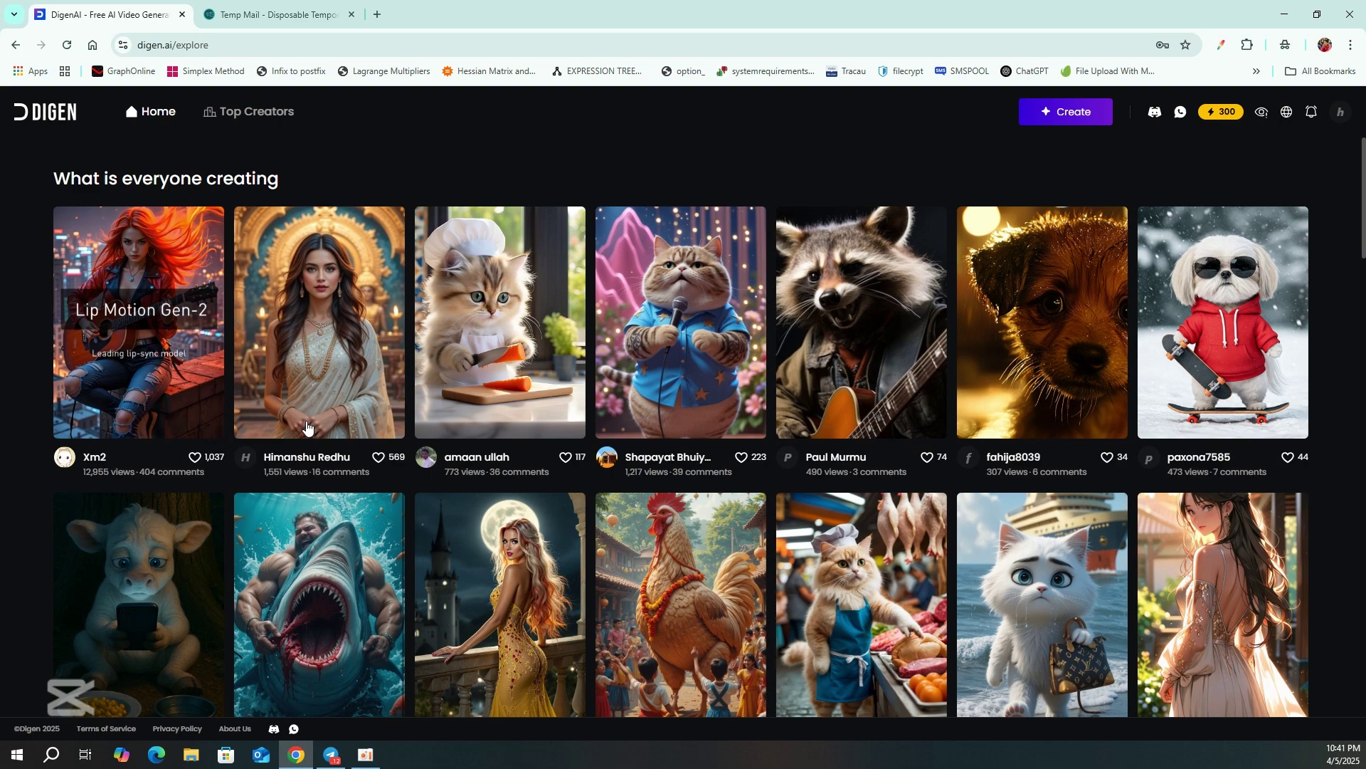
scroll(300, 470, down, 1)
scroll(300, 473, down, 1)
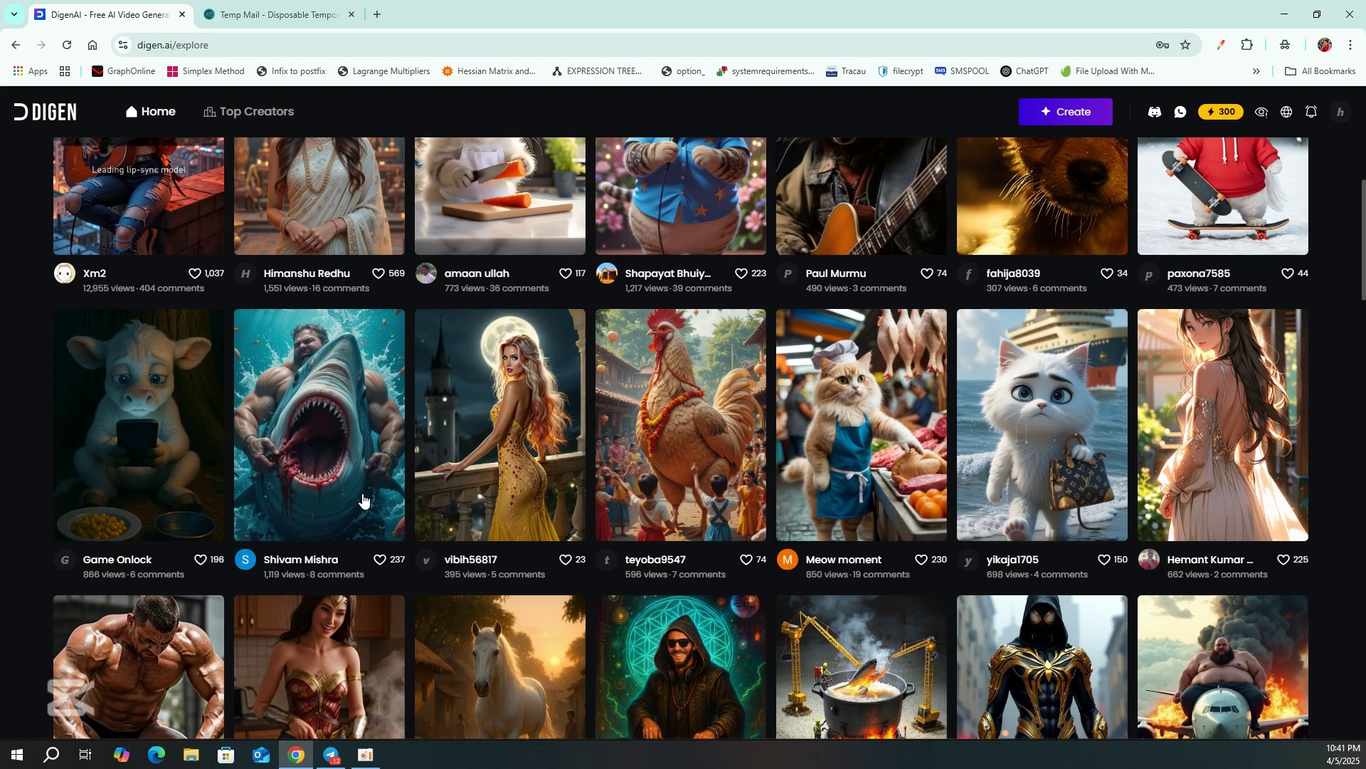
scroll(300, 474, up, 3)
scroll(321, 488, down, 6)
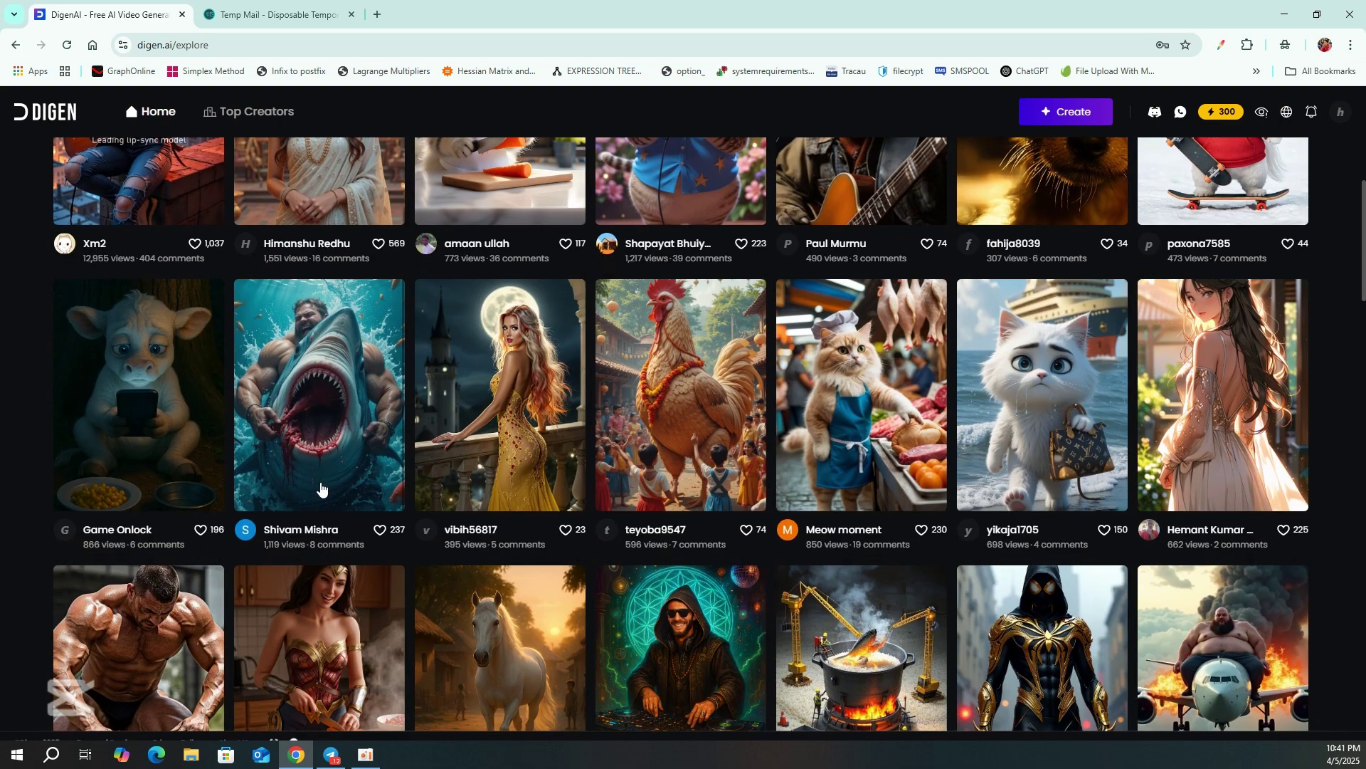
scroll(320, 488, up, 8)
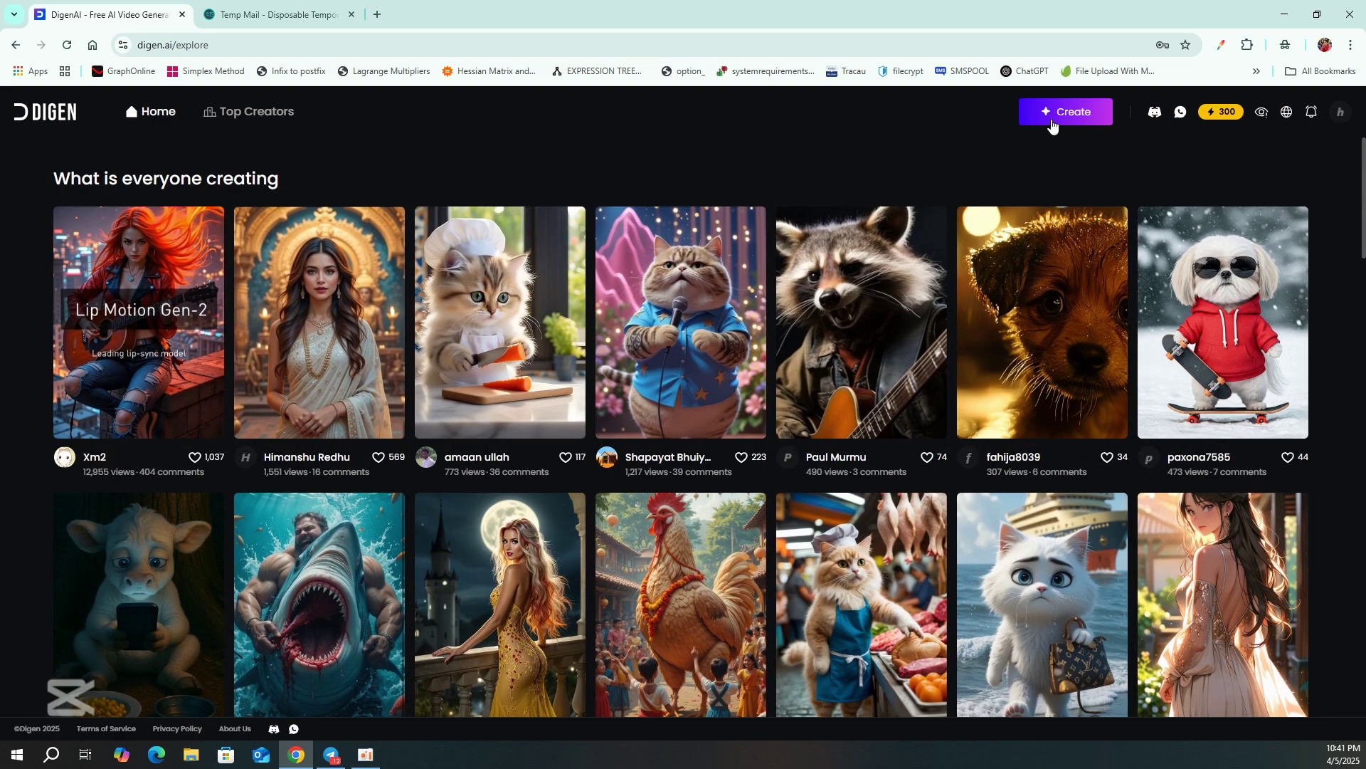
Open the video creation page and dismiss the Lip Motion Gen-2 announcement.
click(1052, 121)
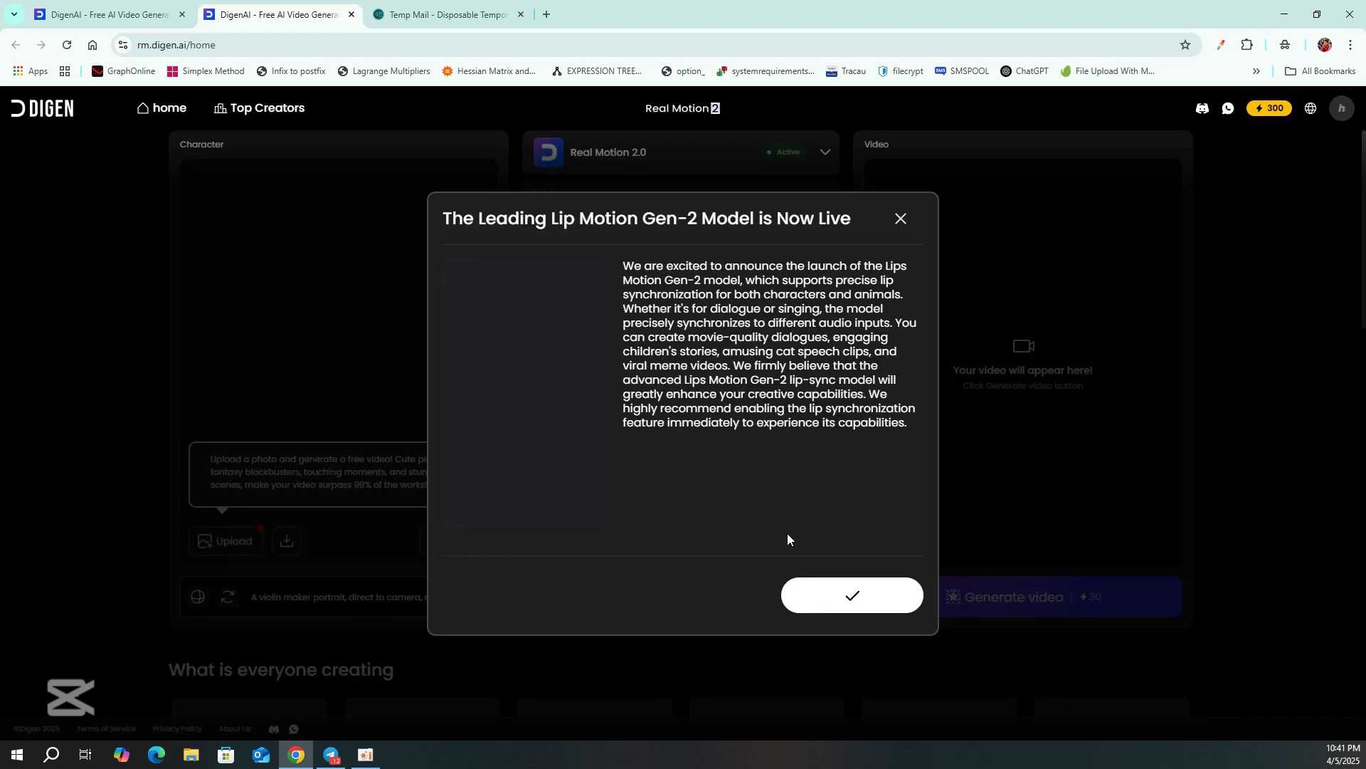
click(845, 607)
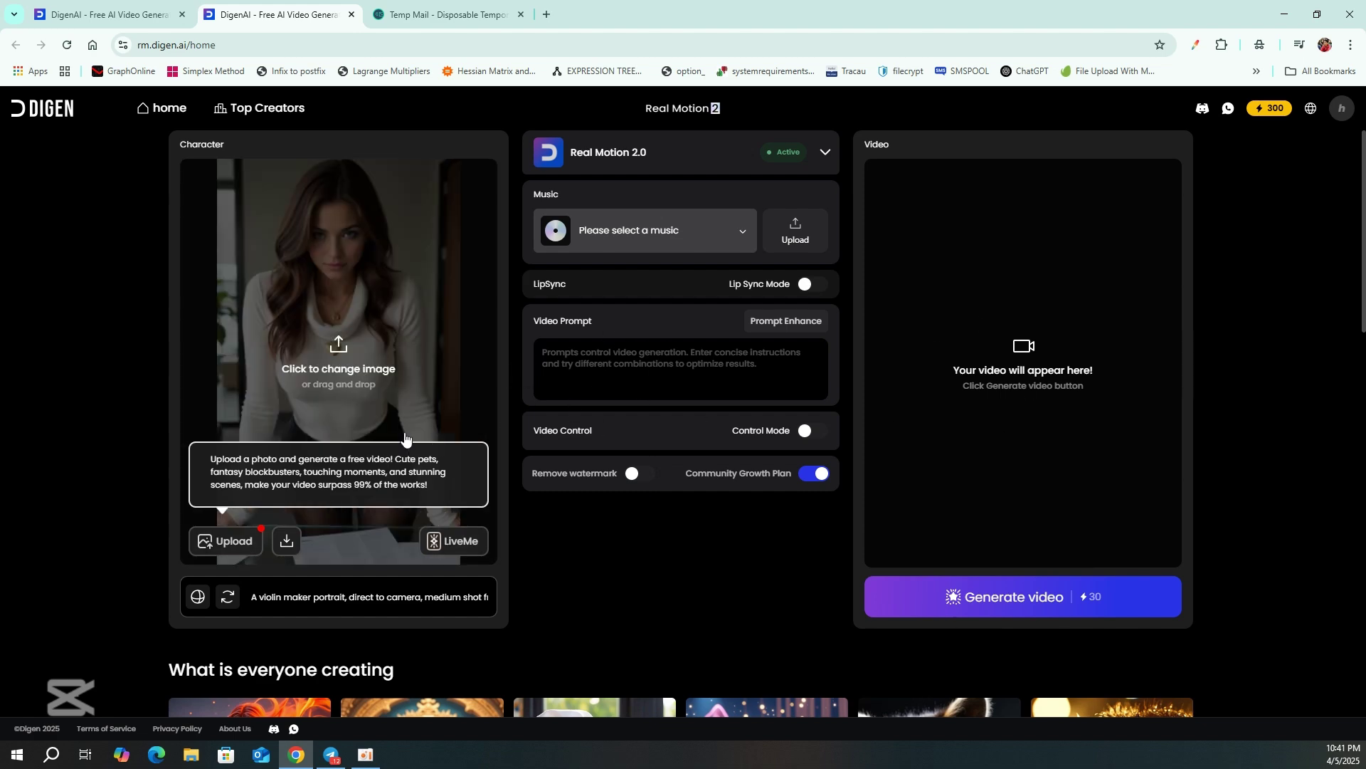
scroll(370, 459, down, 1)
scroll(370, 459, up, 1)
Upload ai-generated-picture-of-a-tiger-walking-in-the-forest-photo.jpg from Downloads as the character image.
click(227, 540)
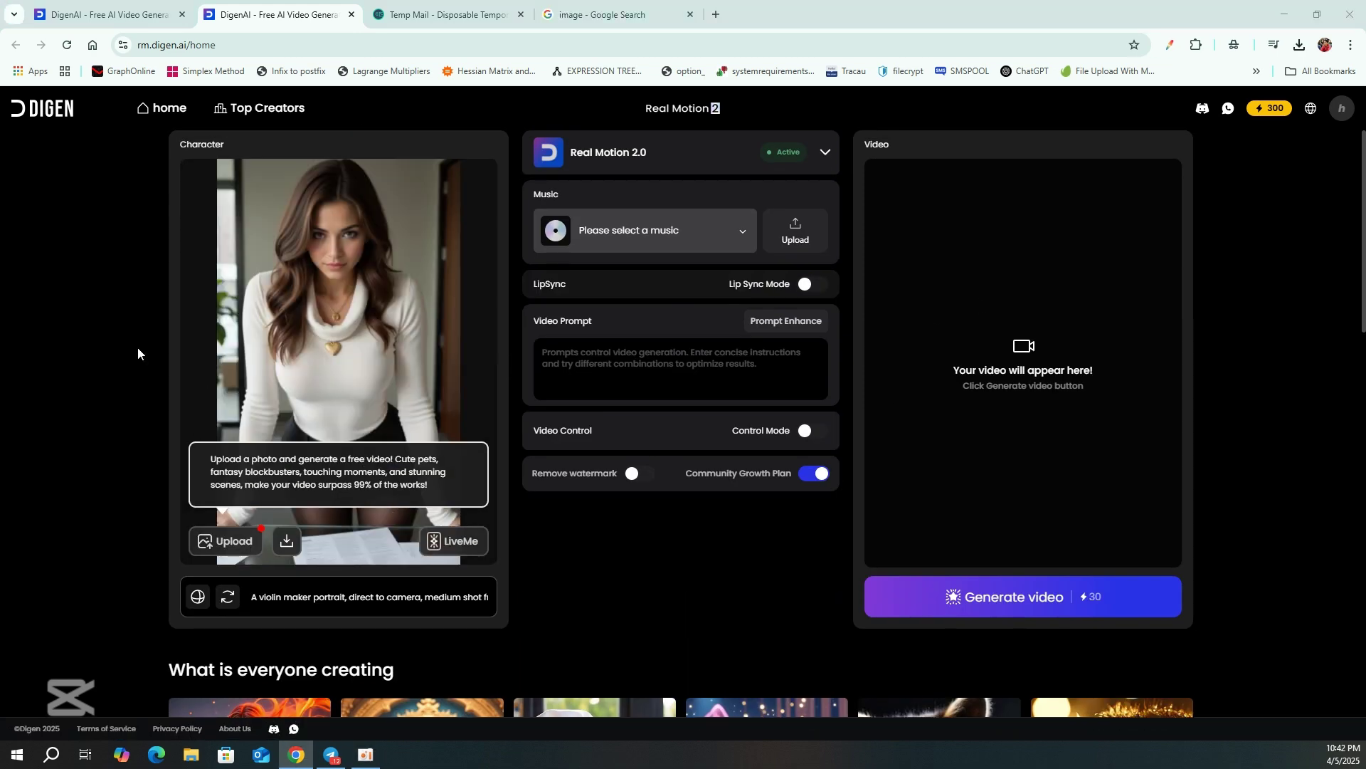
click(161, 130)
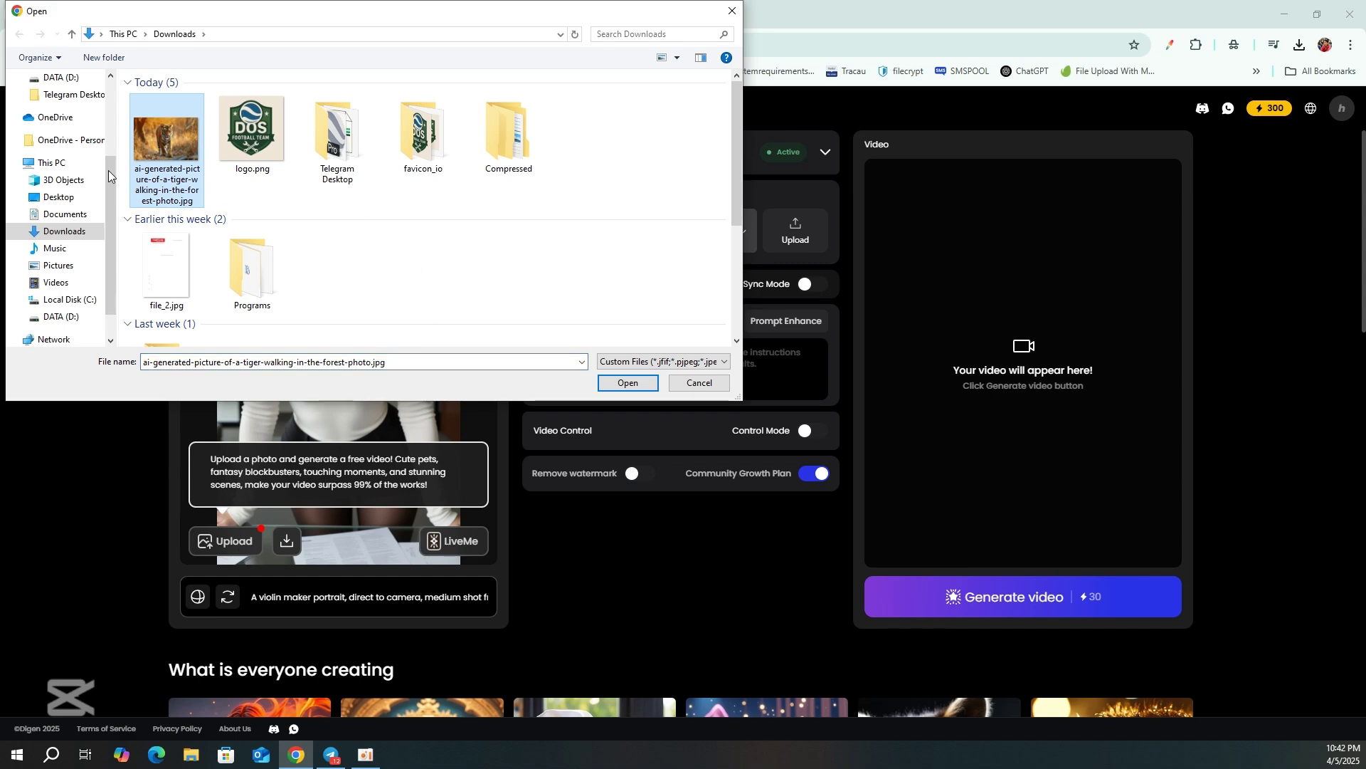
click(616, 385)
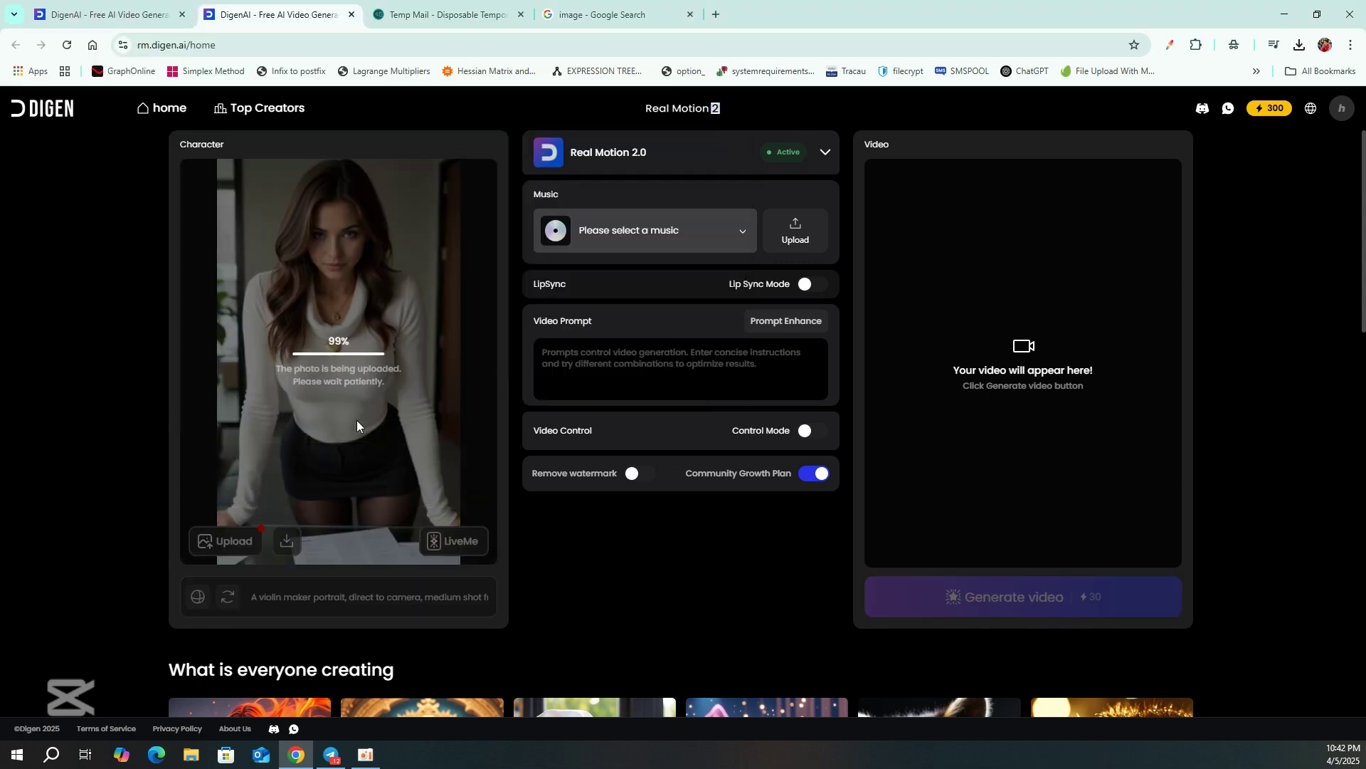
scroll(356, 420, down, 1)
scroll(357, 425, down, 1)
scroll(356, 424, up, 2)
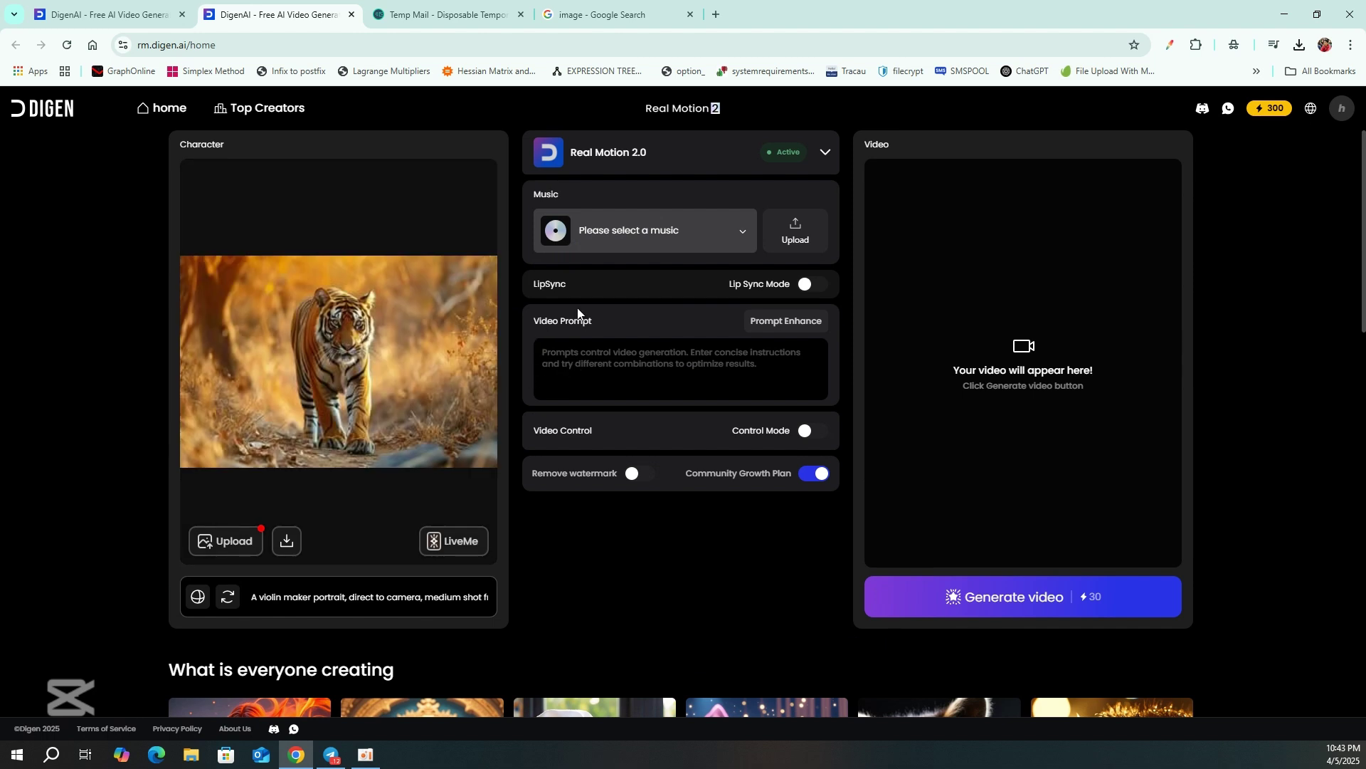
Choose No Music as the soundtrack for the tiger video.
click(535, 358)
click(715, 245)
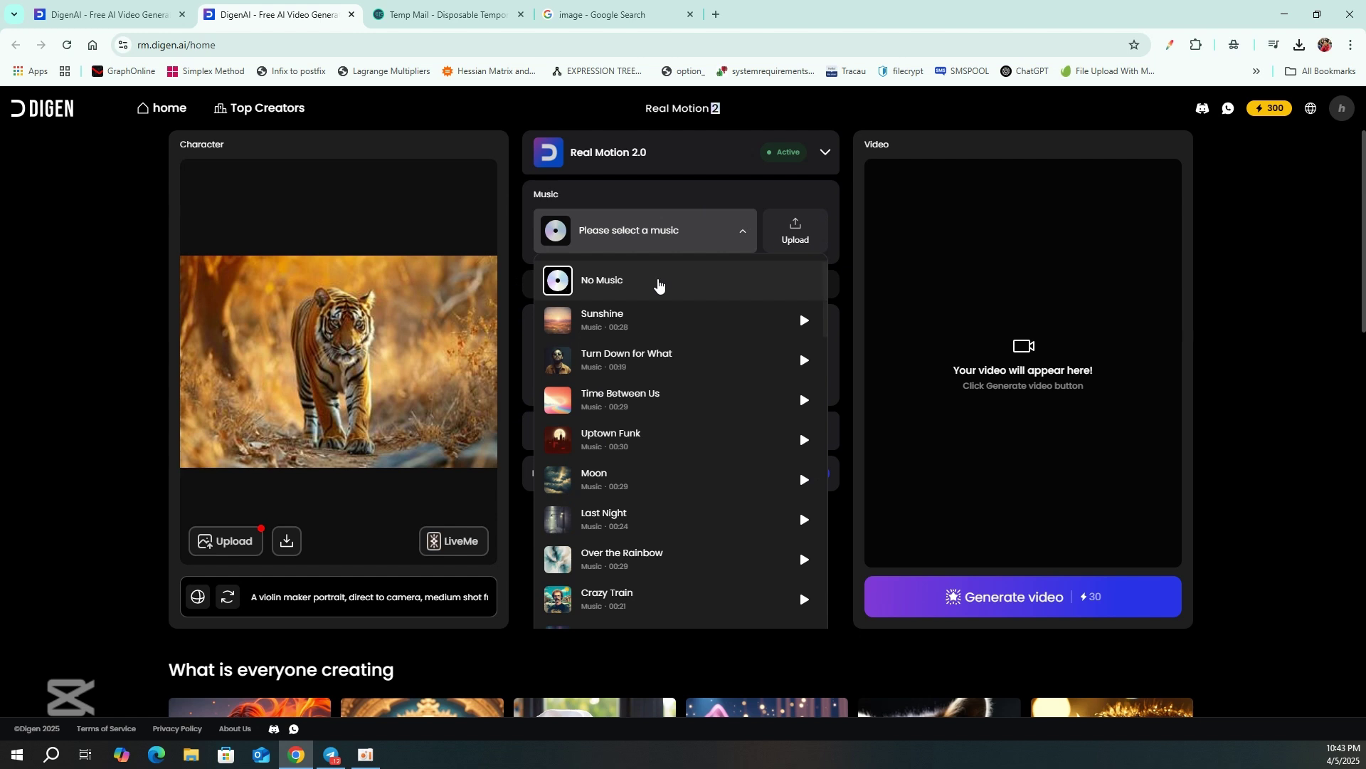
click(654, 287)
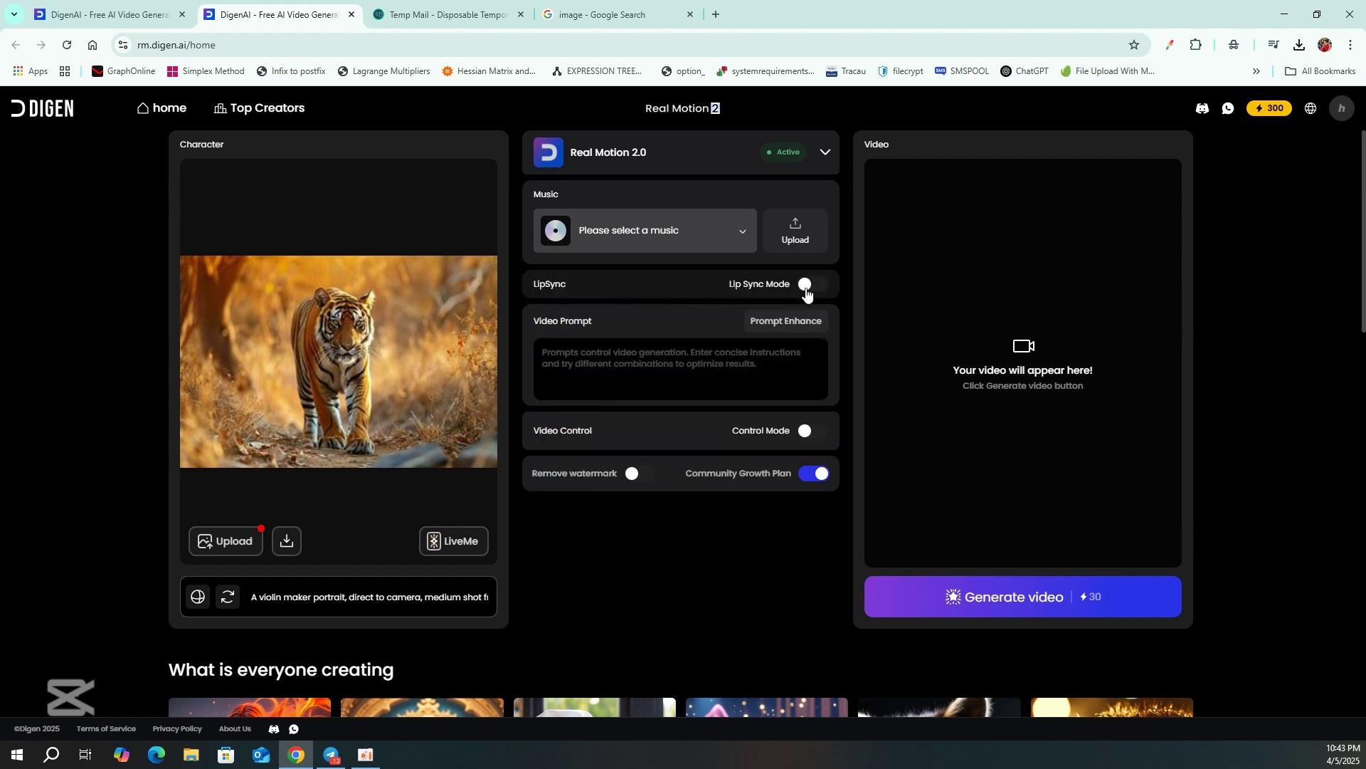
Try out the 10s and 5s durations under Video Control and switch Control Mode off again.
click(807, 437)
scroll(718, 420, down, 1)
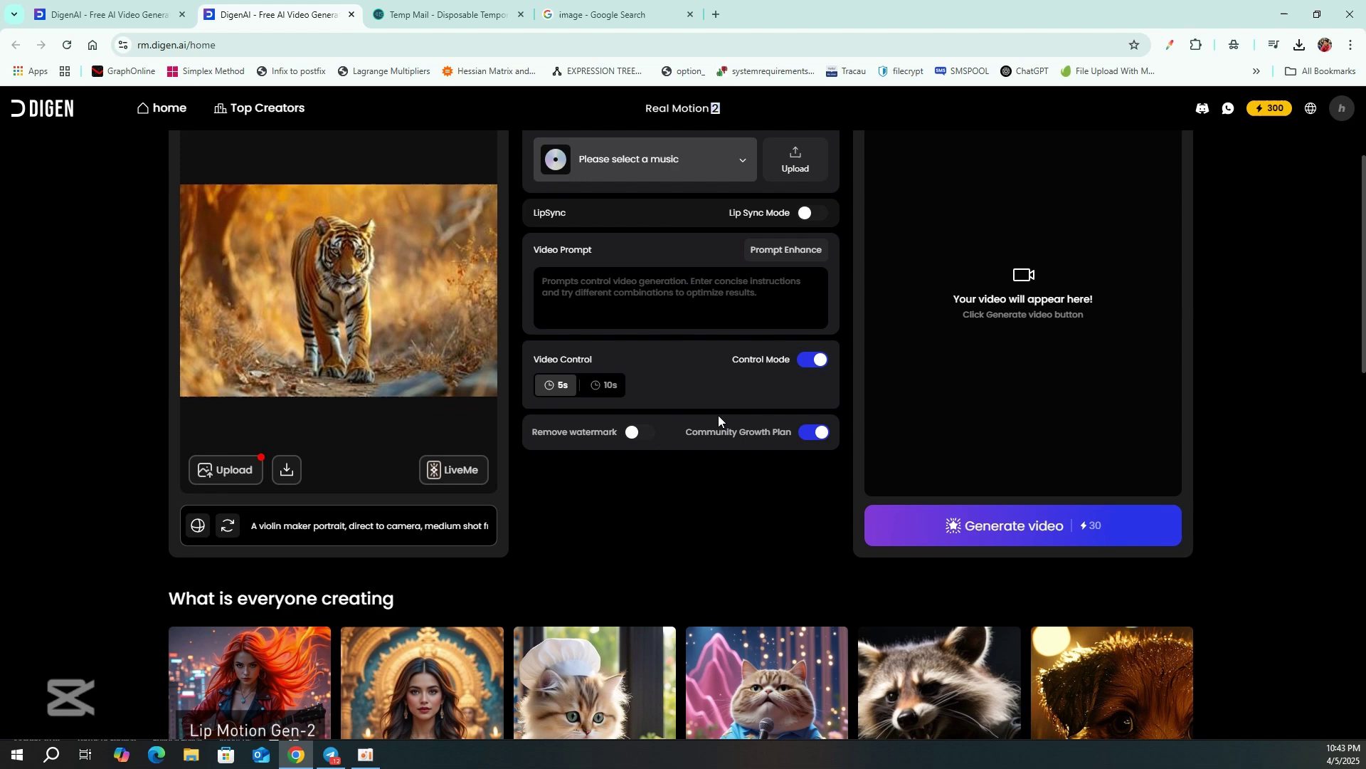
click(607, 387)
click(561, 391)
click(810, 362)
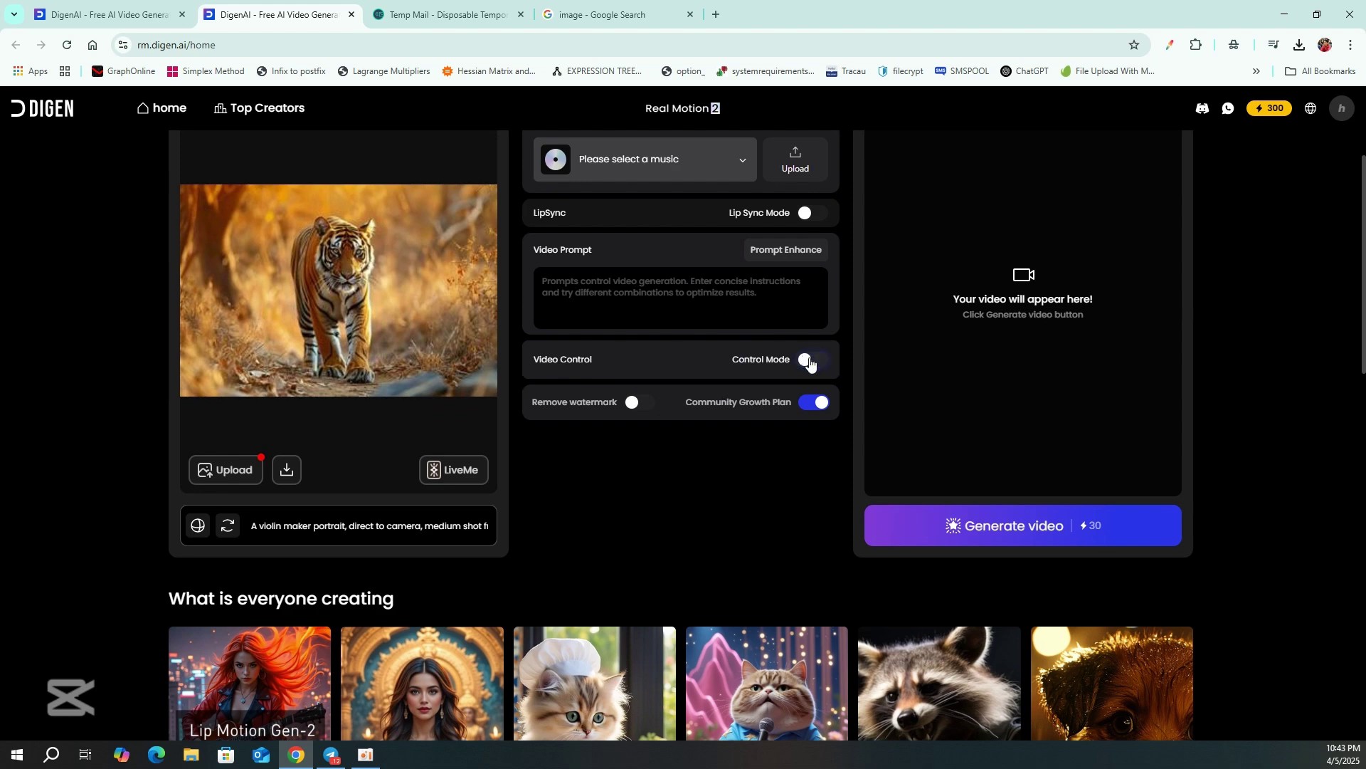
Try to enable Remove watermark and dismiss the subscription plan offer.
click(631, 403)
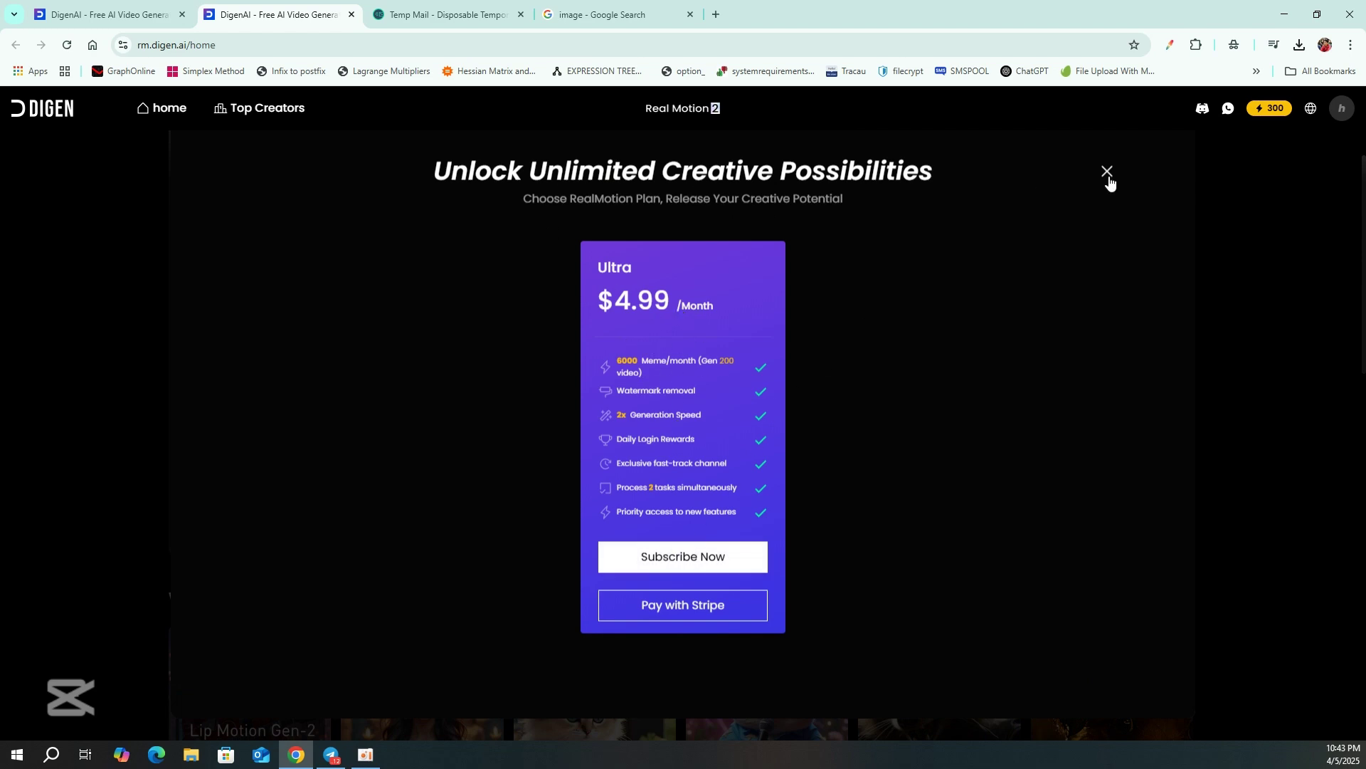
click(1107, 173)
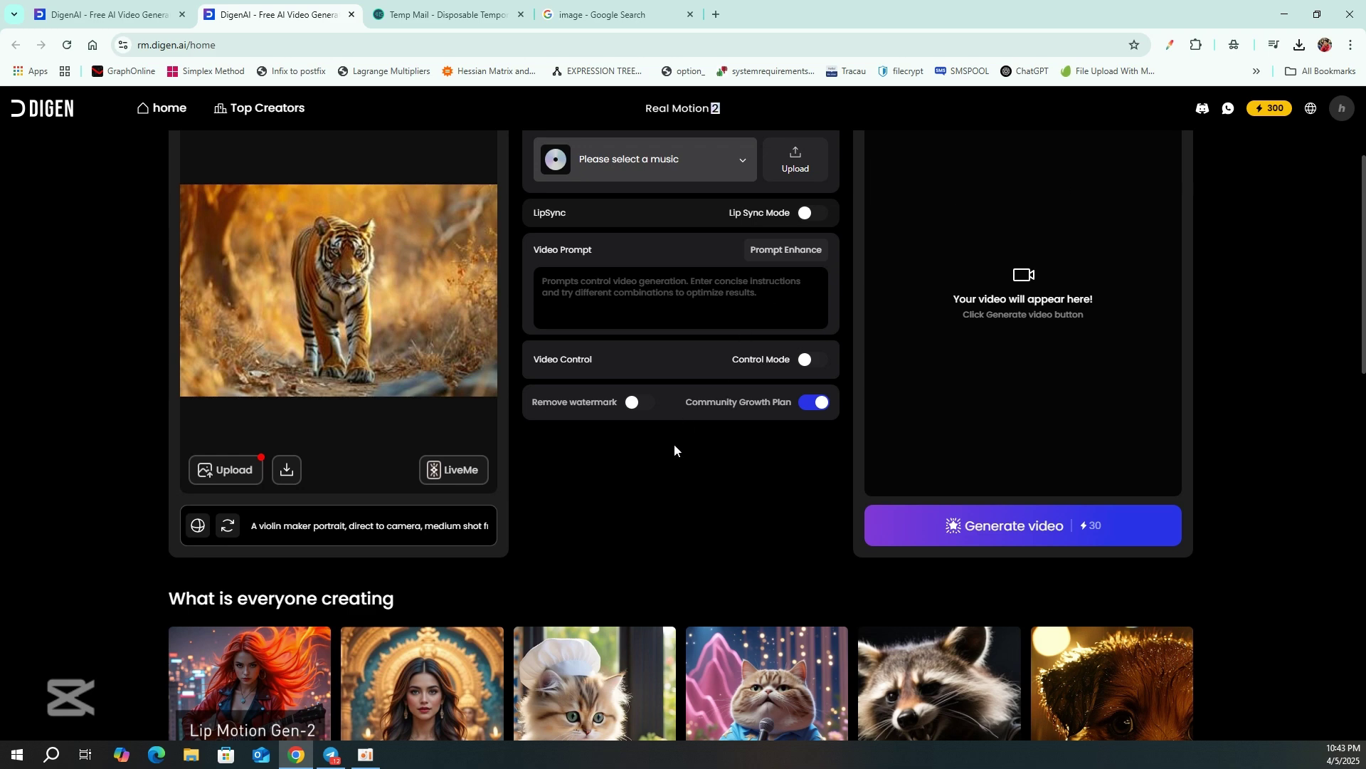
scroll(752, 460, up, 1)
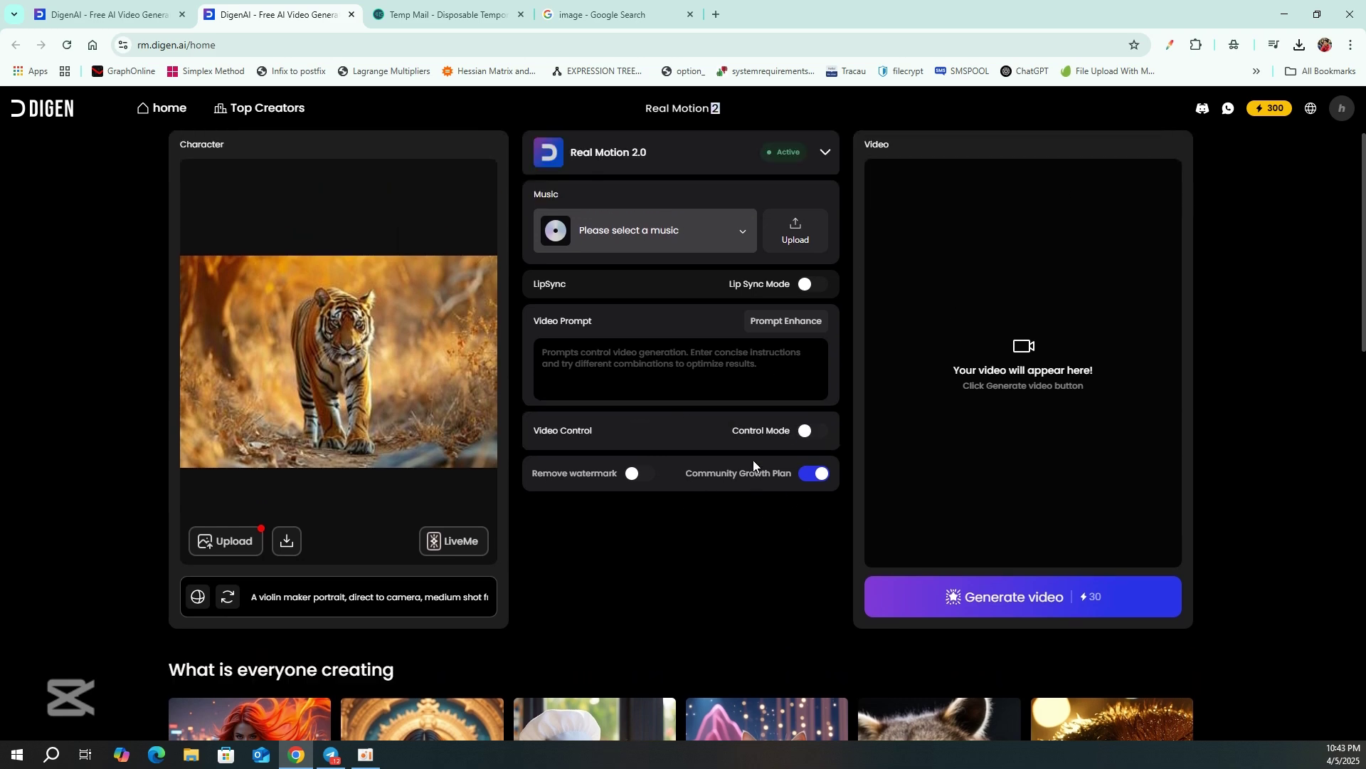
scroll(683, 427, down, 2)
scroll(641, 405, up, 2)
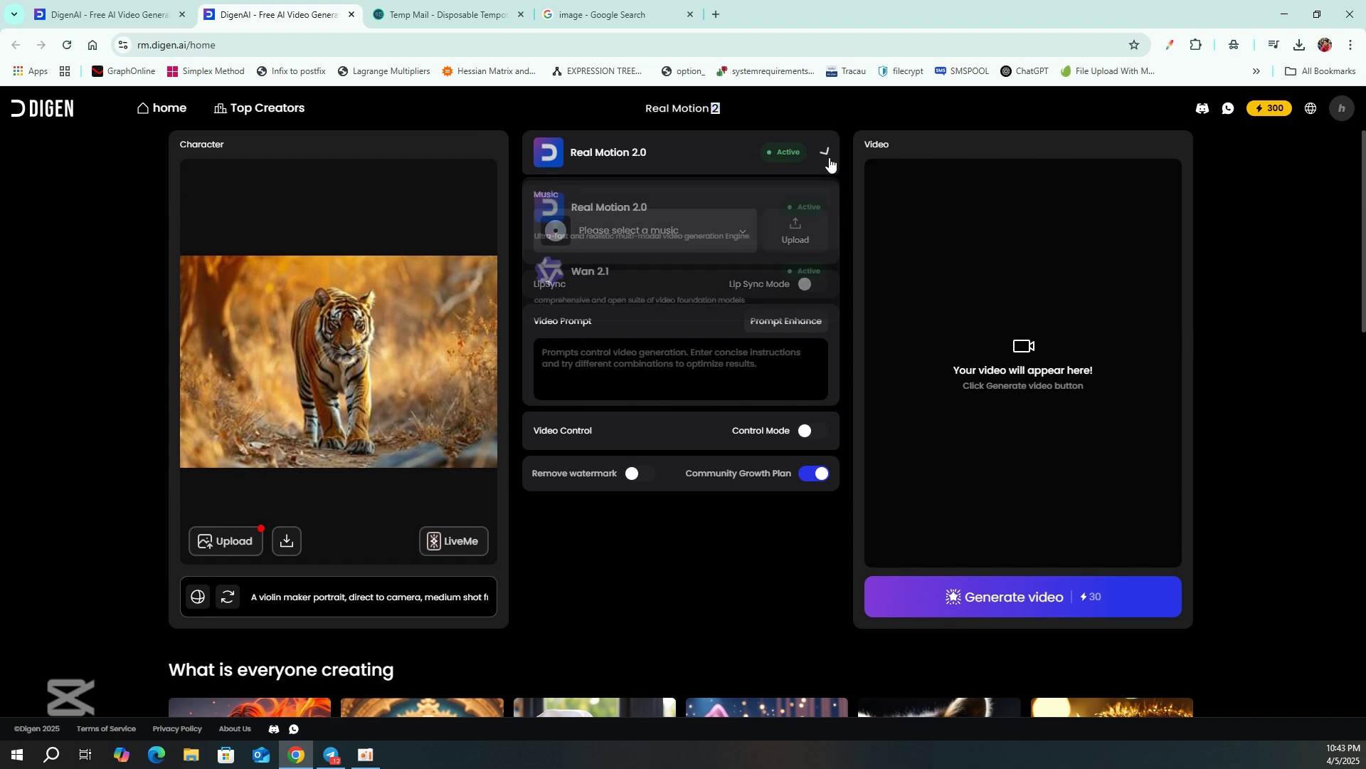
Enter "running" as the video prompt.
text(runninh]=)
key(BackSpace)
key(BackSpace)
key(BackSpace)
key(BackSpace)
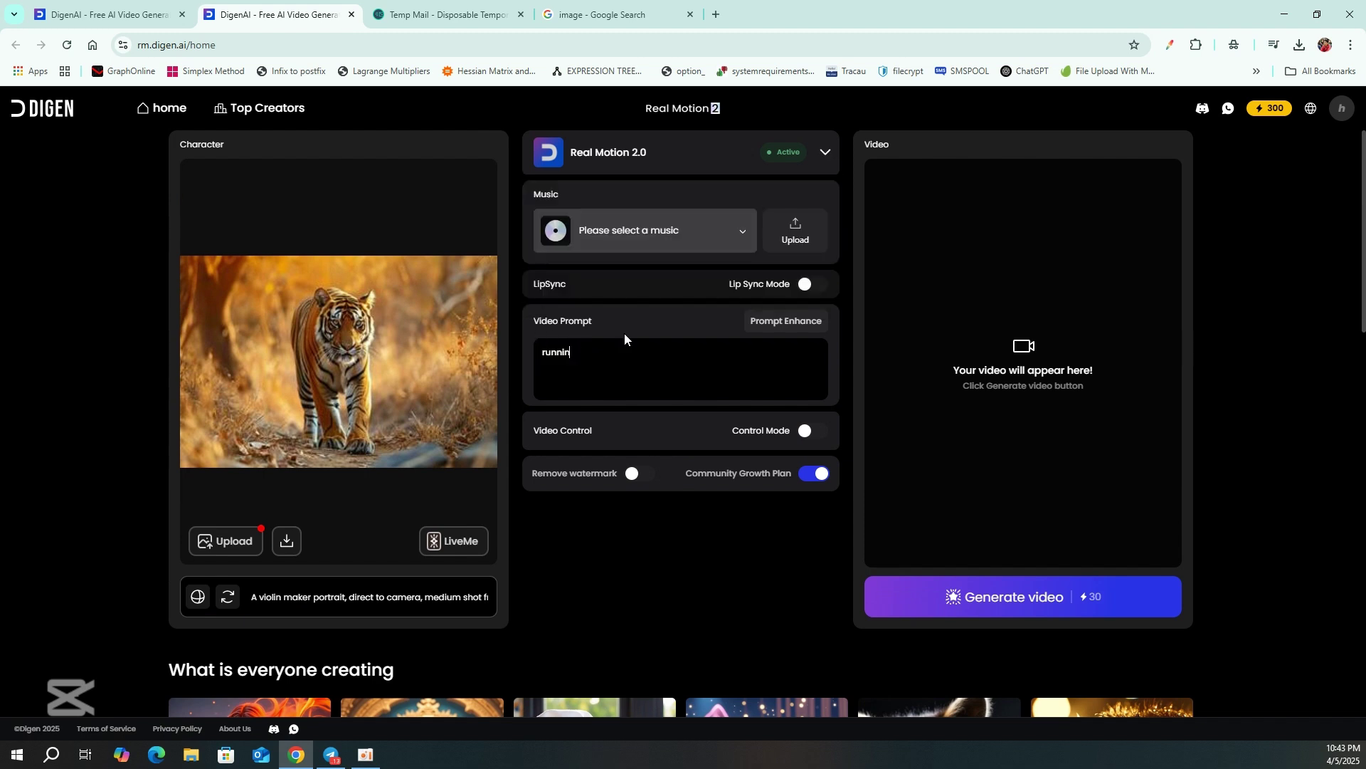
text(g)
key(BackSpace)
key(BackSpace)
text(ng)
Enable Control Mode with a 10s duration and generate the video.
scroll(783, 313, down, 2)
click(820, 293)
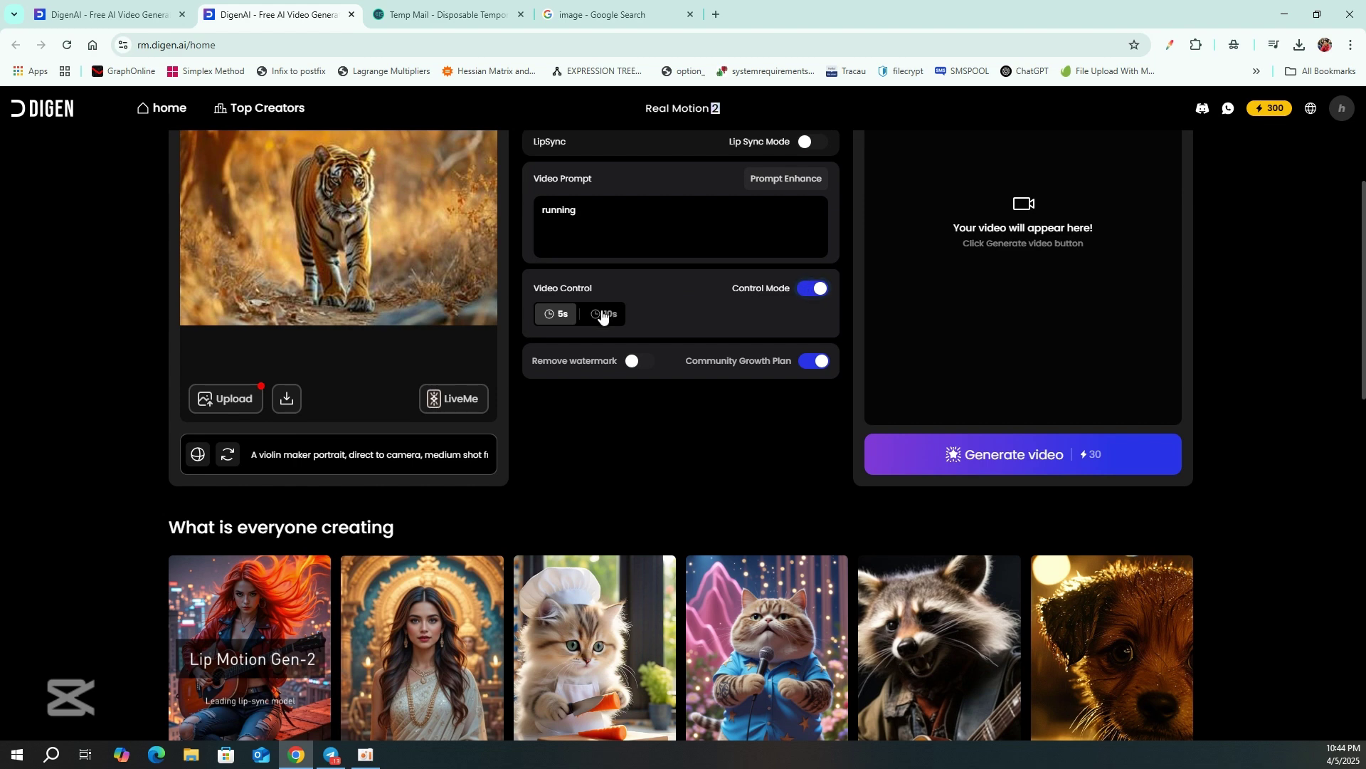
click(602, 315)
scroll(708, 361, up, 2)
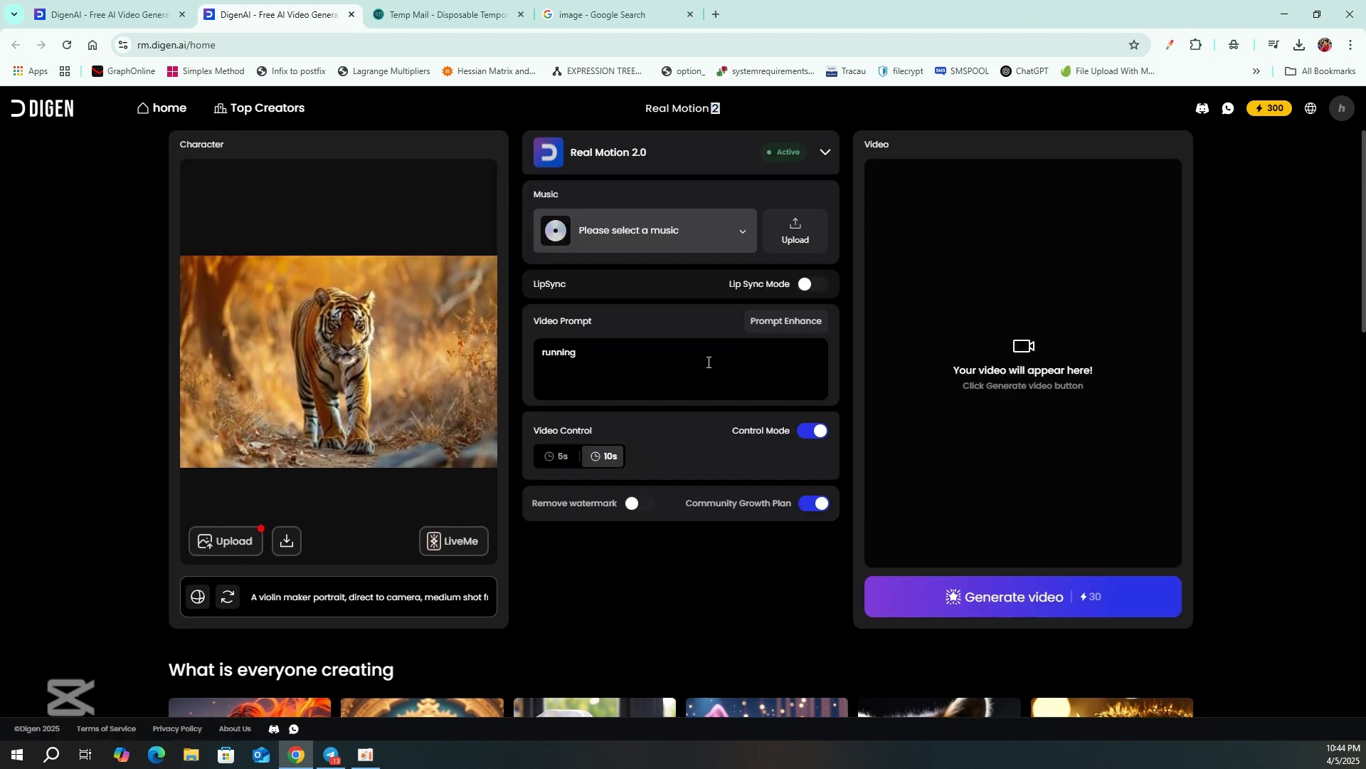
scroll(708, 363, down, 2)
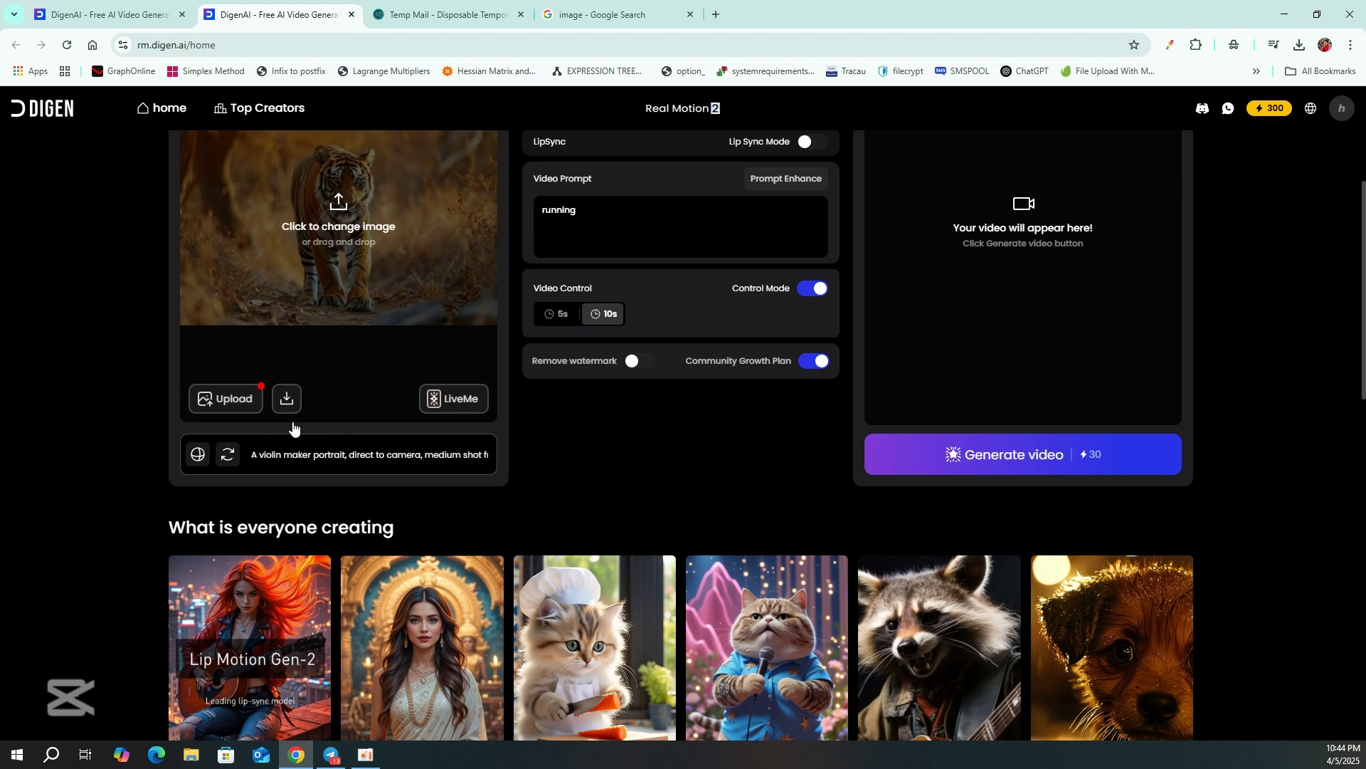
scroll(600, 476, up, 2)
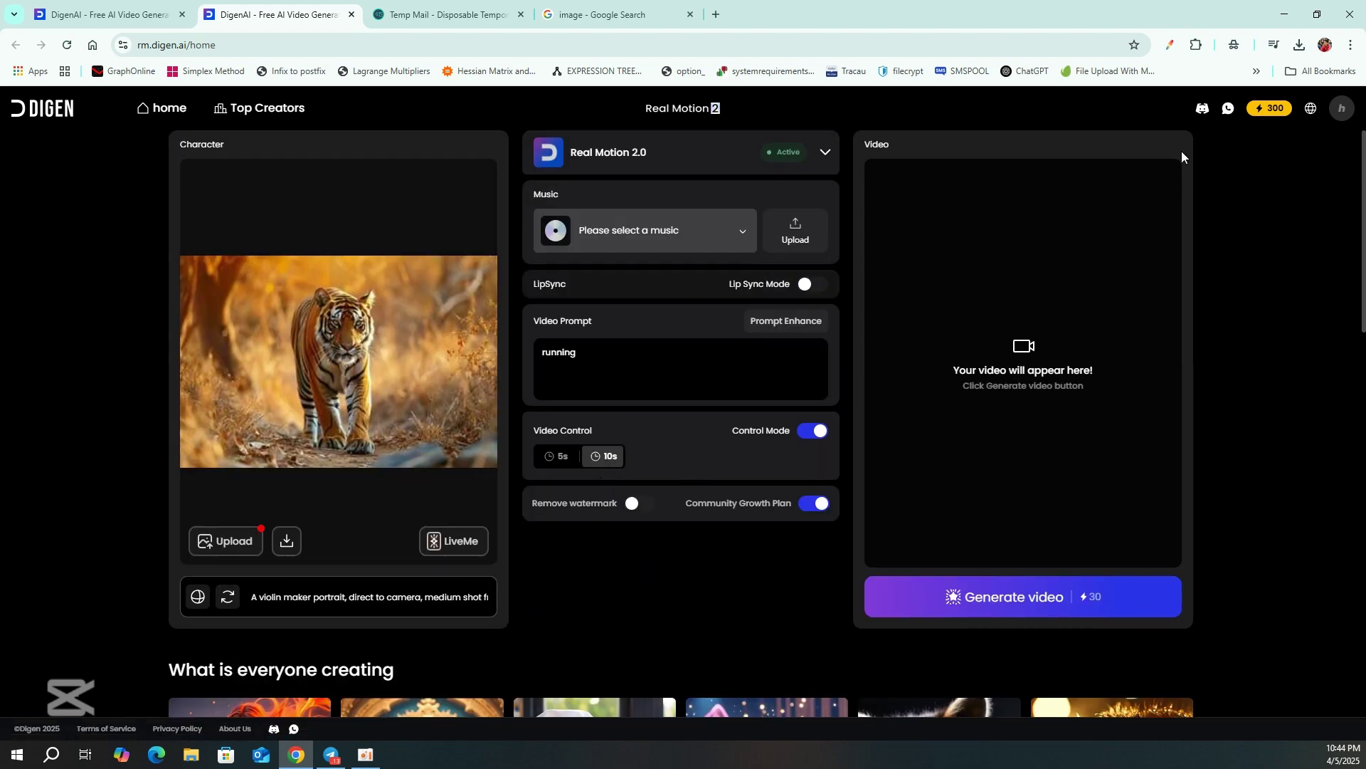
click(1037, 602)
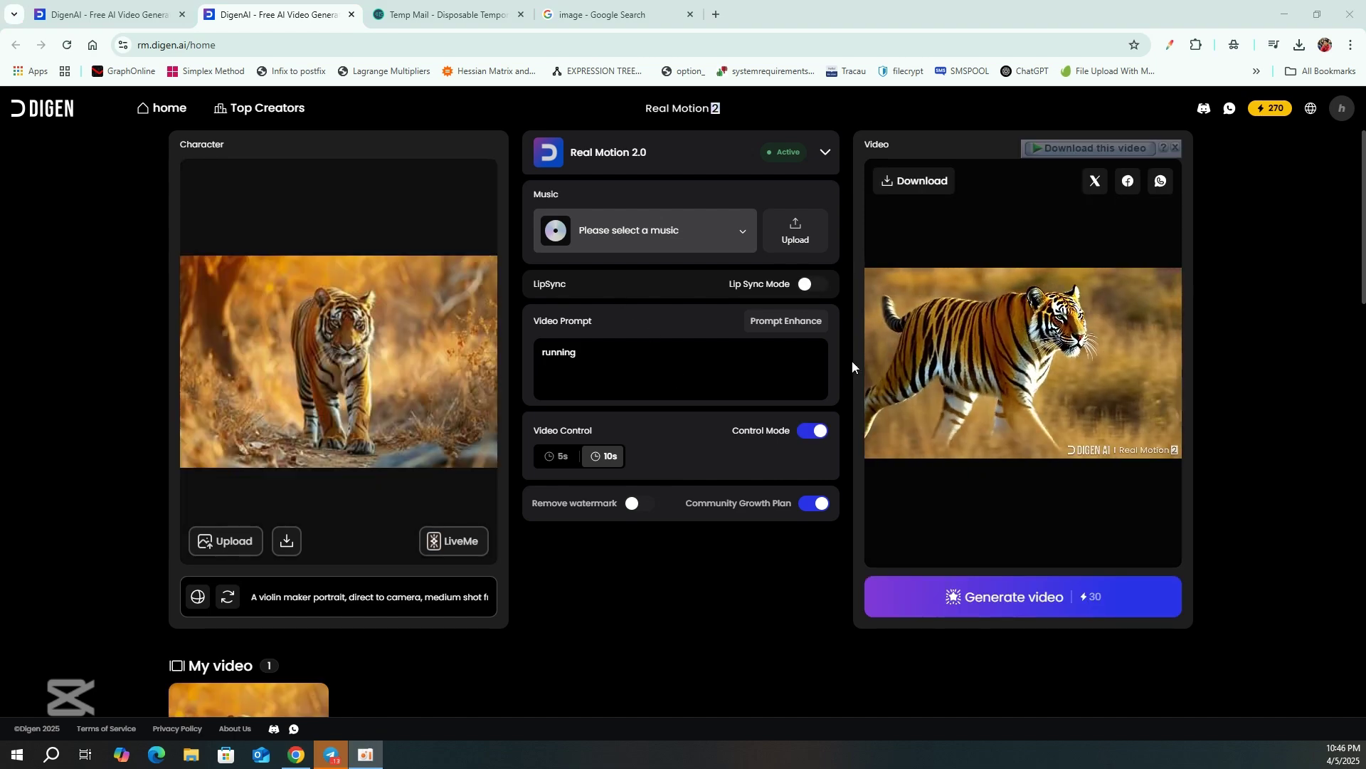
Review the generated tiger video and check the player's extra options, including download.
scroll(777, 396, down, 3)
scroll(1000, 421, up, 3)
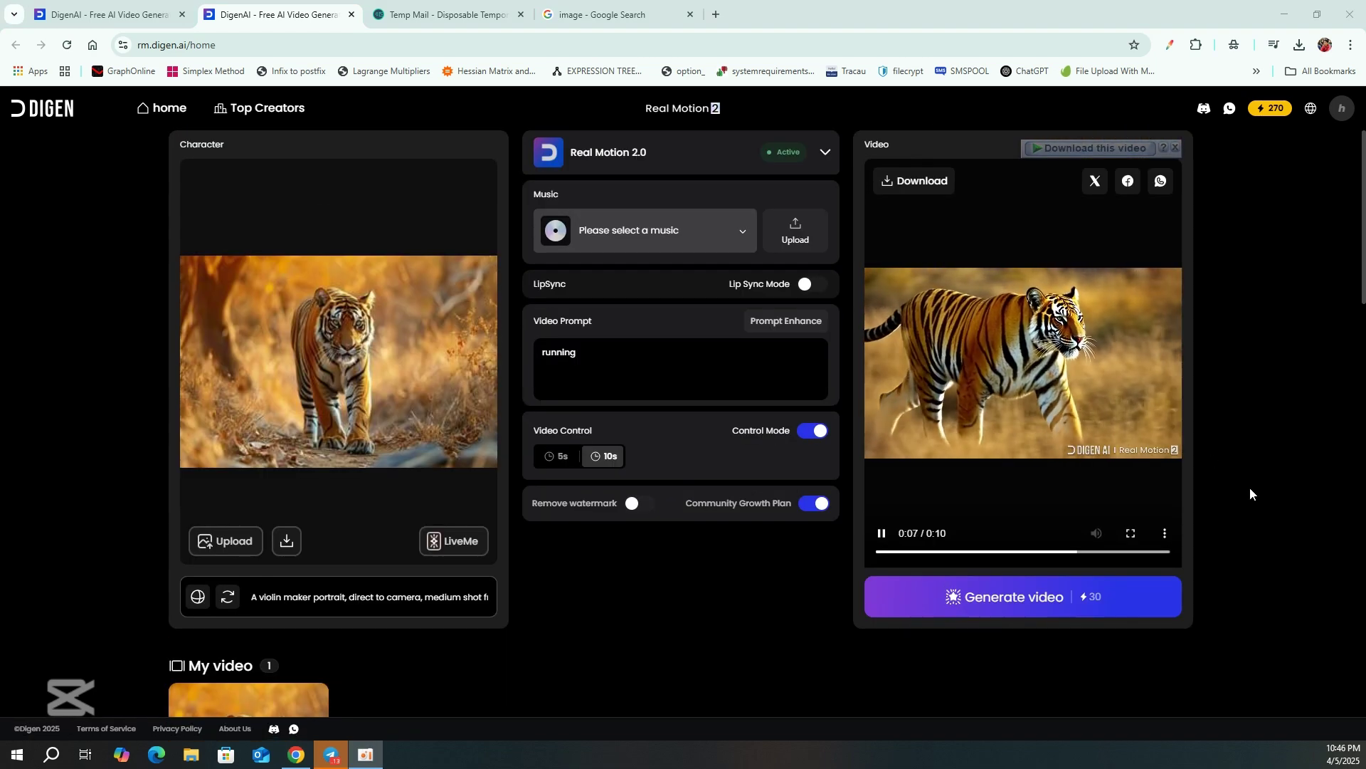
click(1166, 534)
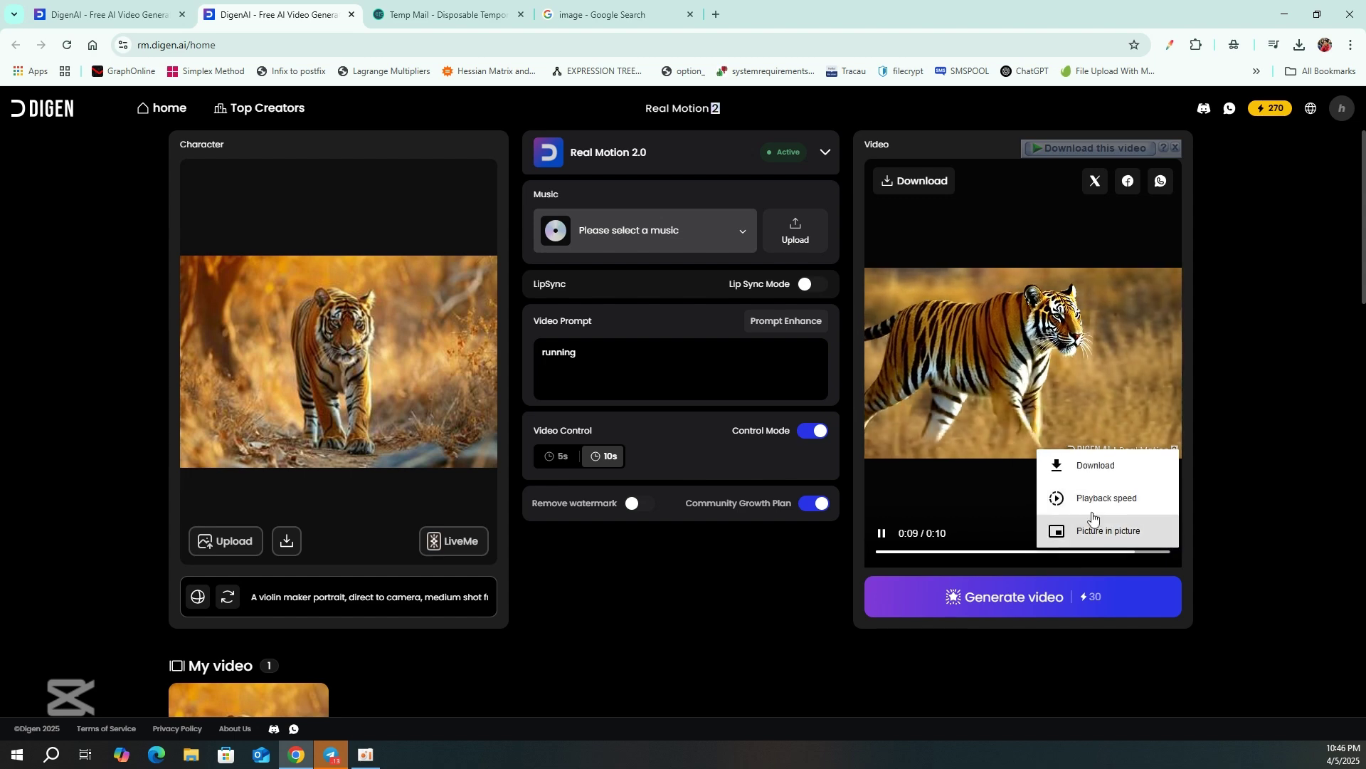
click(788, 588)
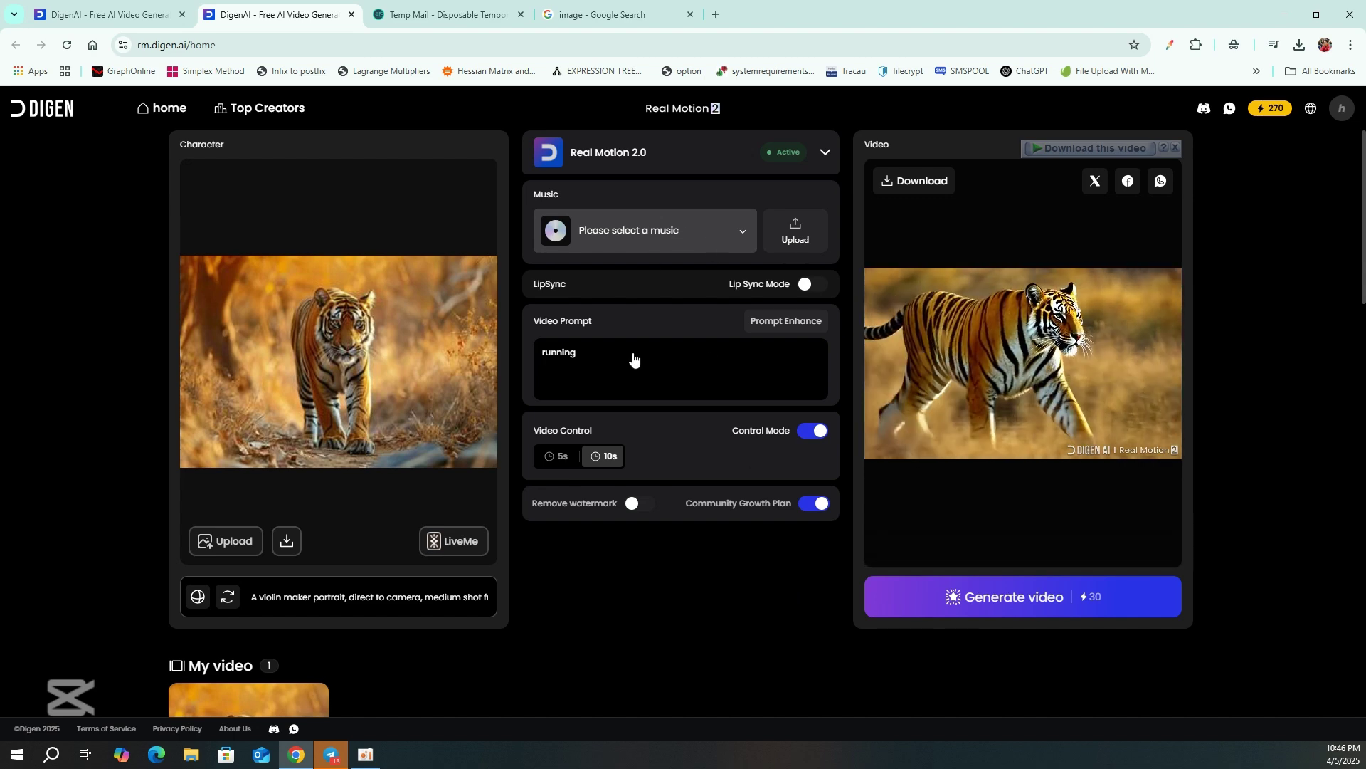
Turn on Lip Sync Mode and check the My video section.
click(662, 235)
click(677, 240)
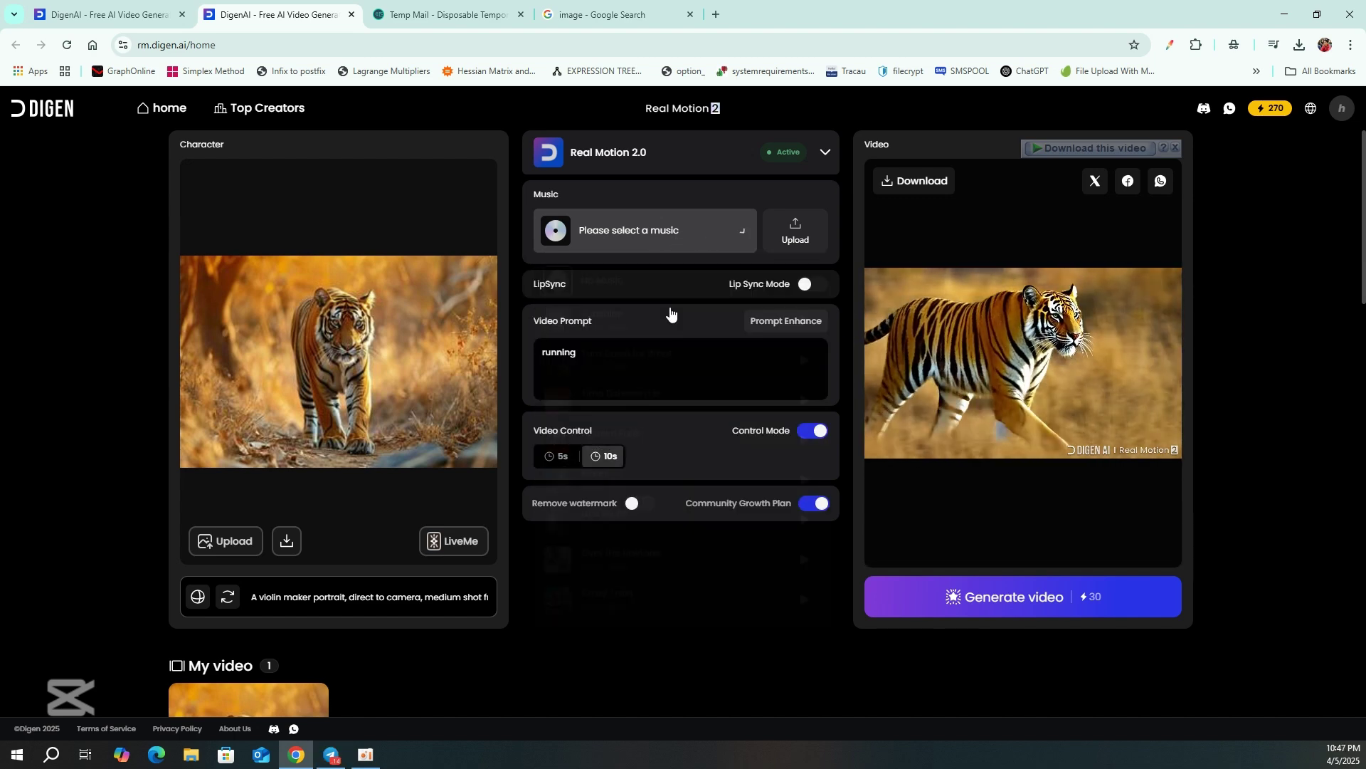
click(807, 286)
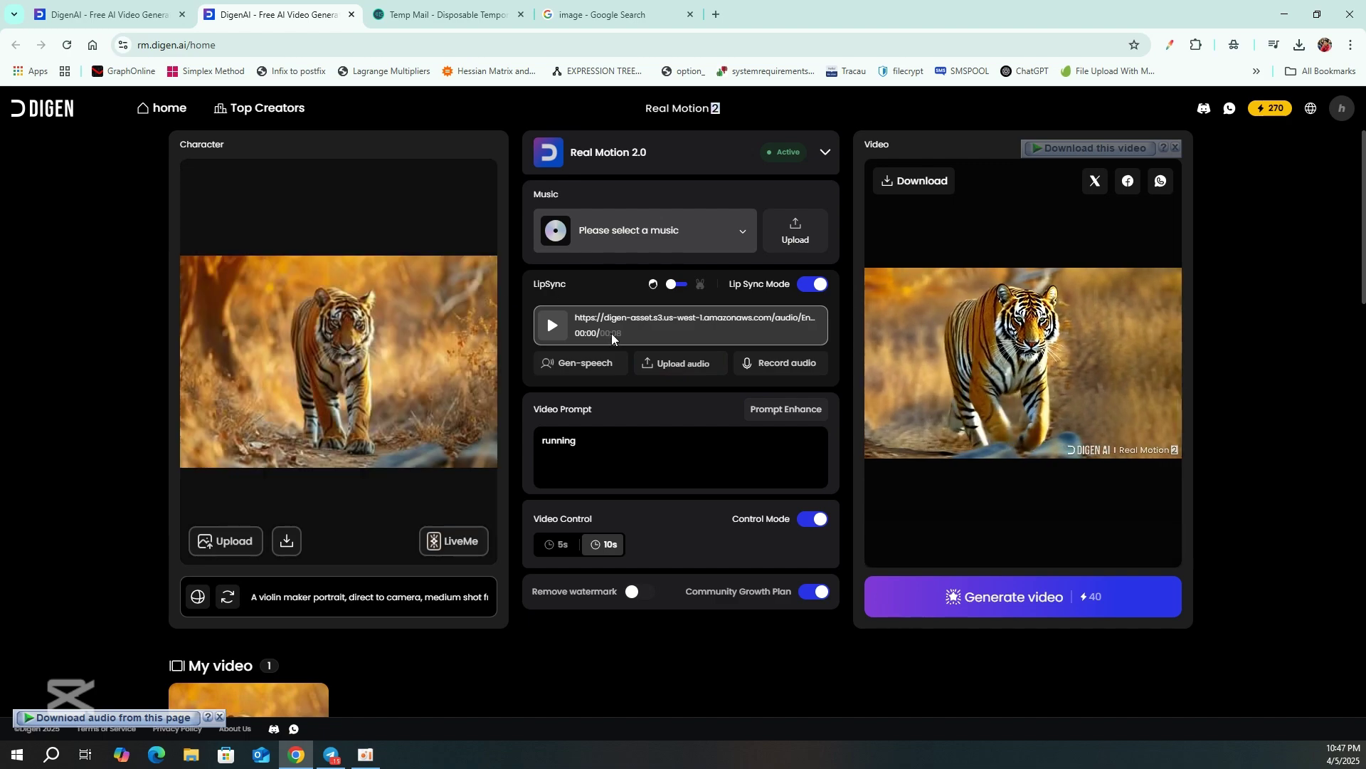
scroll(640, 427, down, 2)
scroll(639, 439, down, 3)
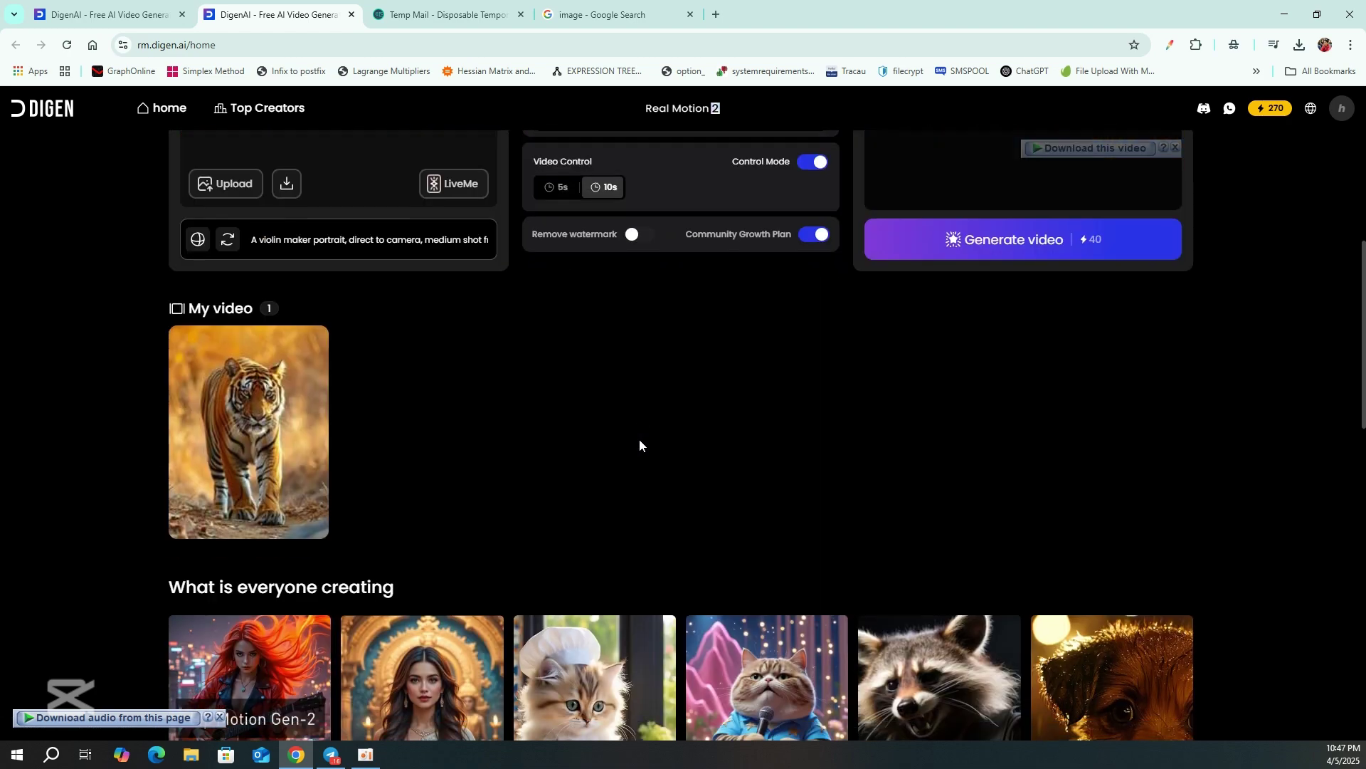
scroll(639, 438, up, 5)
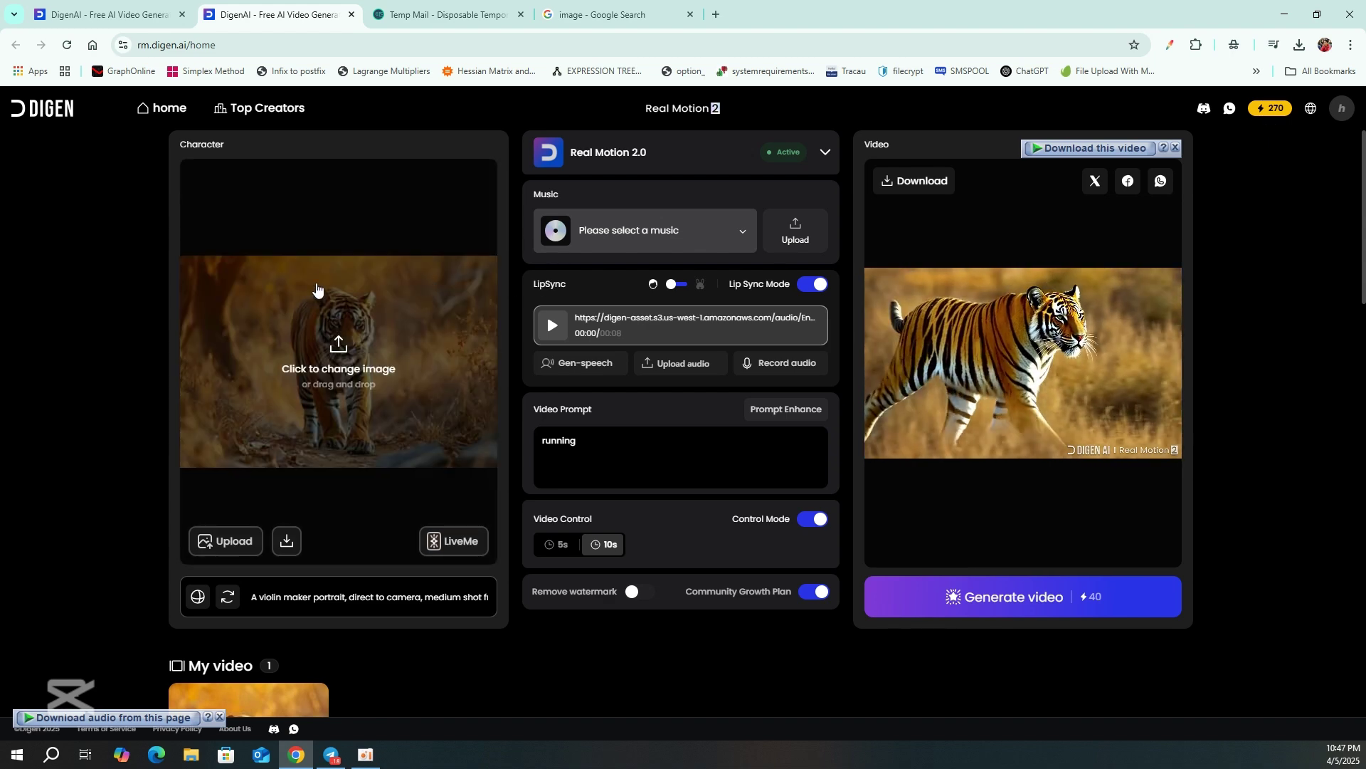
Open the account's profile settings and log out of DIGEN.
scroll(431, 271, down, 3)
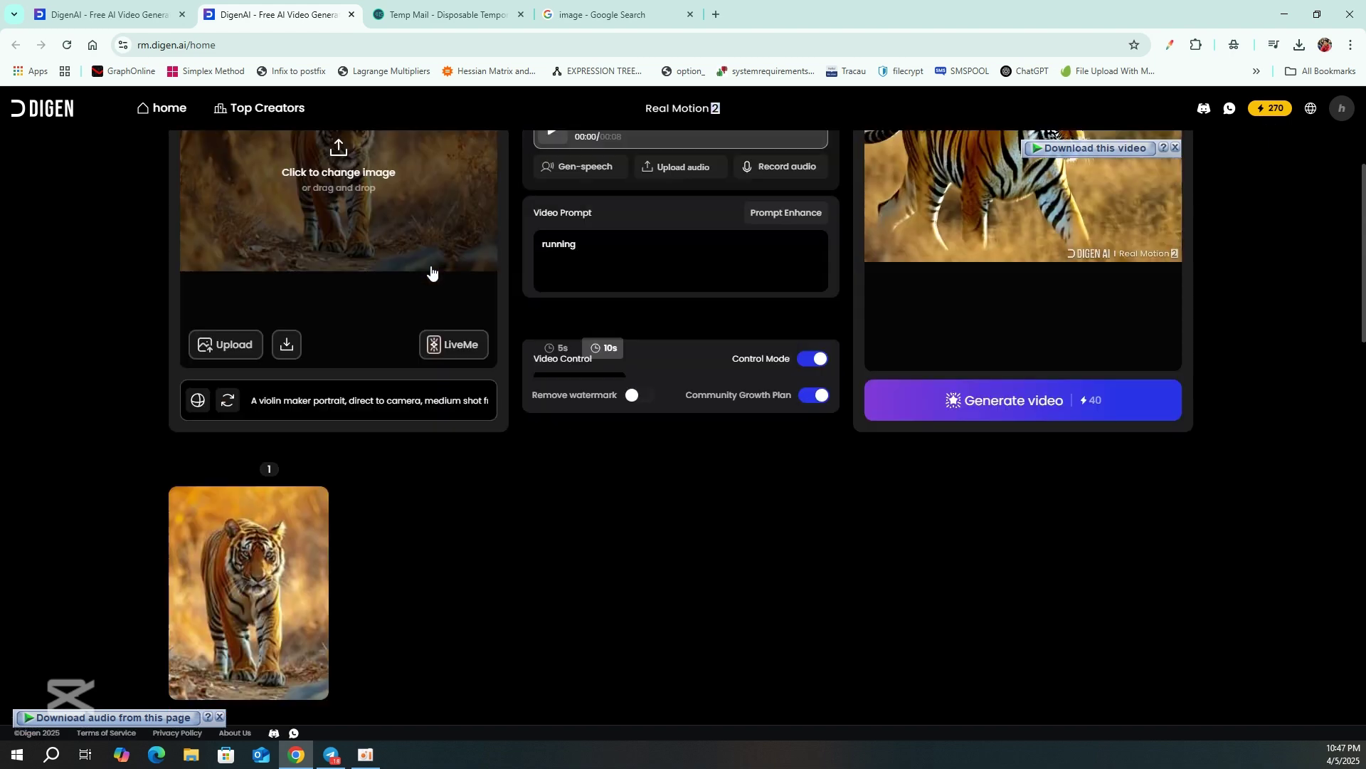
scroll(430, 271, up, 3)
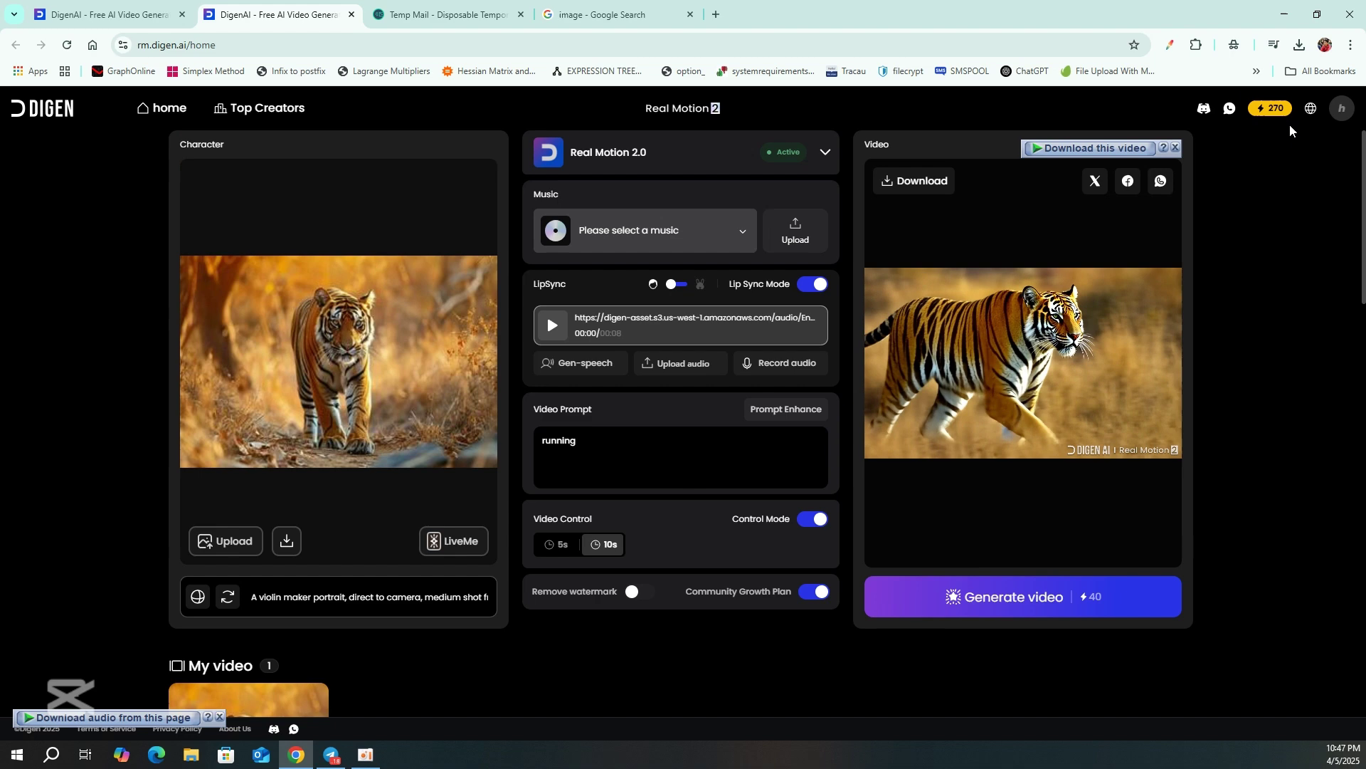
click(1341, 108)
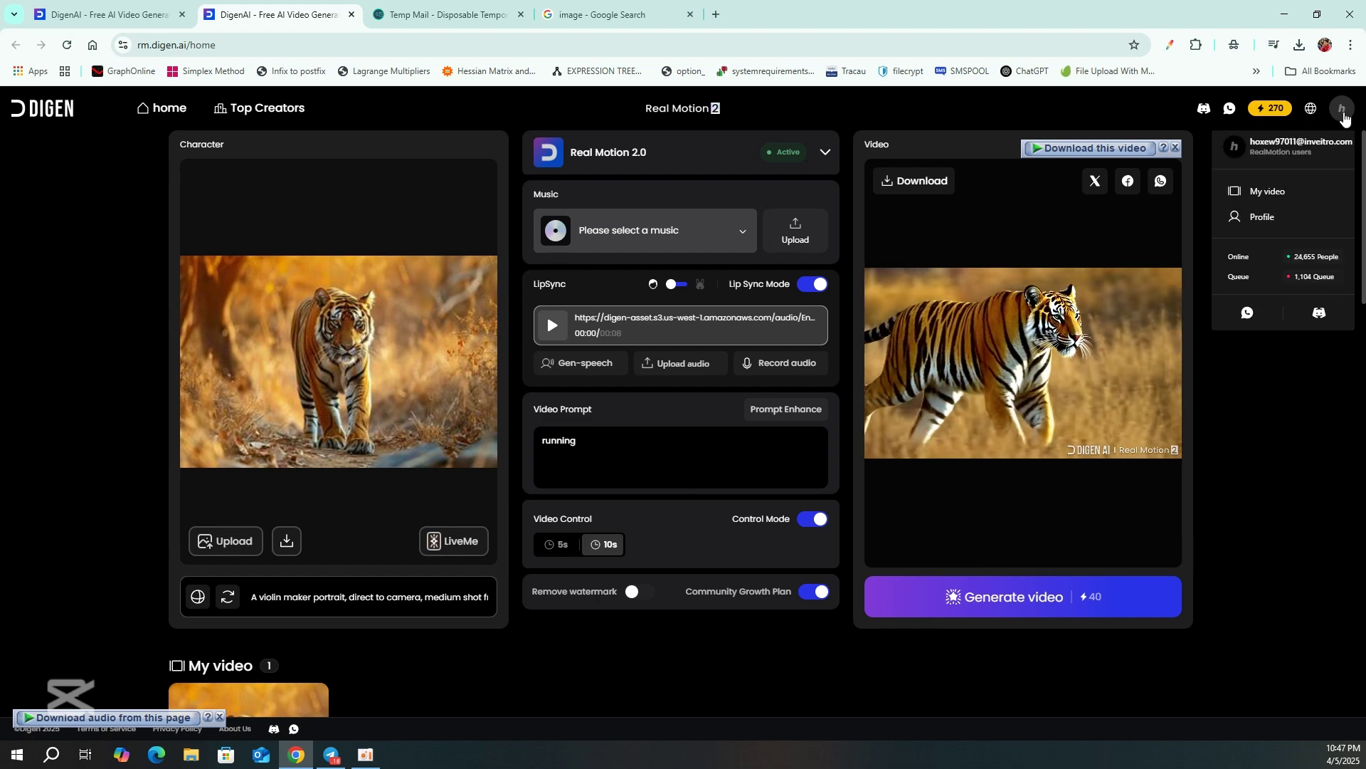
click(1265, 217)
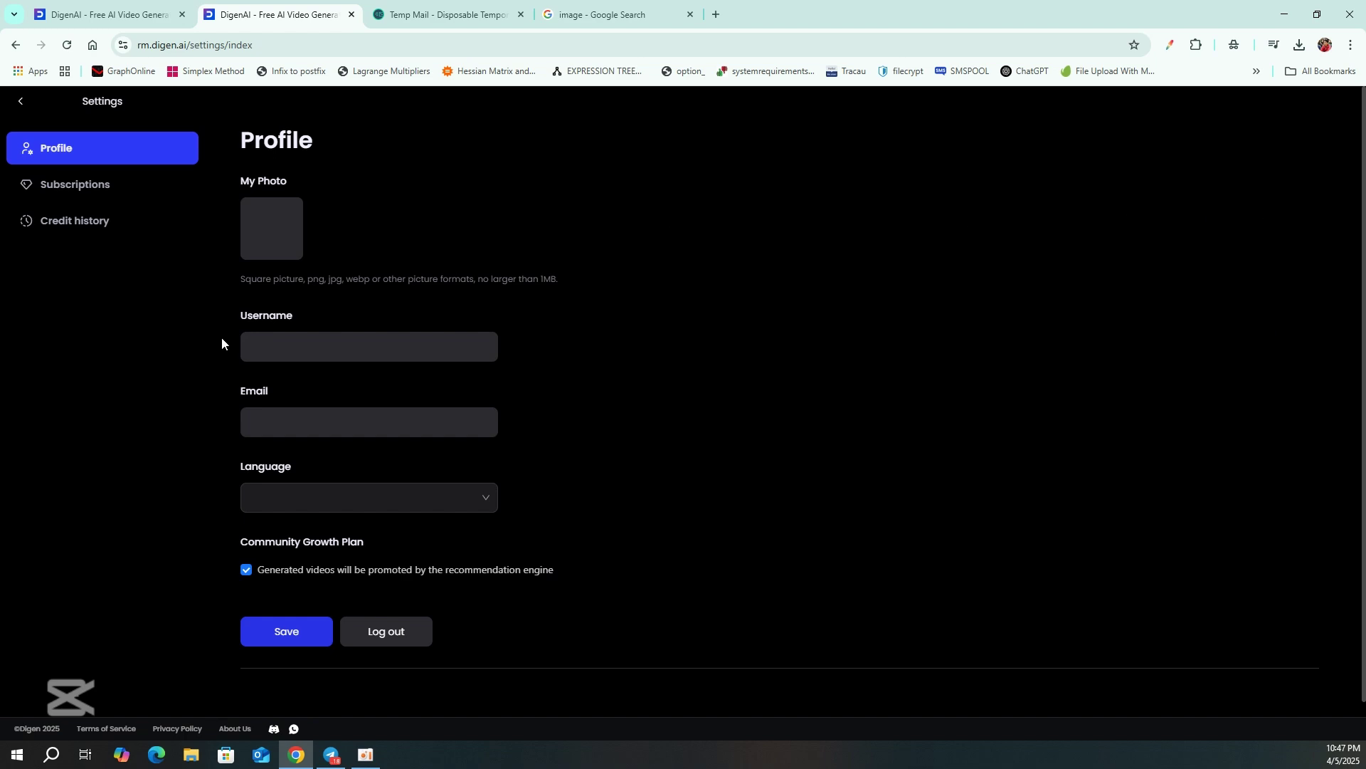
click(384, 632)
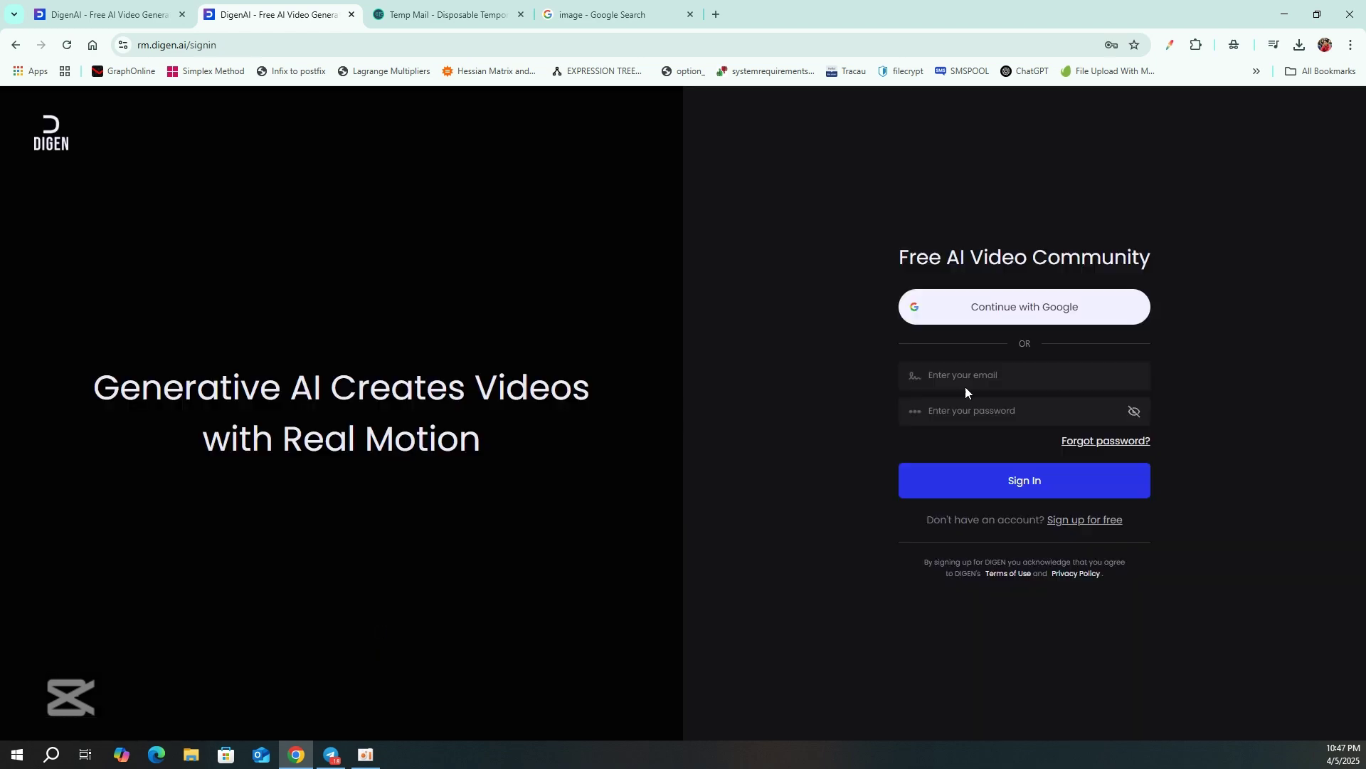
Request a new temporary email address in Temp Mail and open DIGEN's free sign-up form.
click(472, 6)
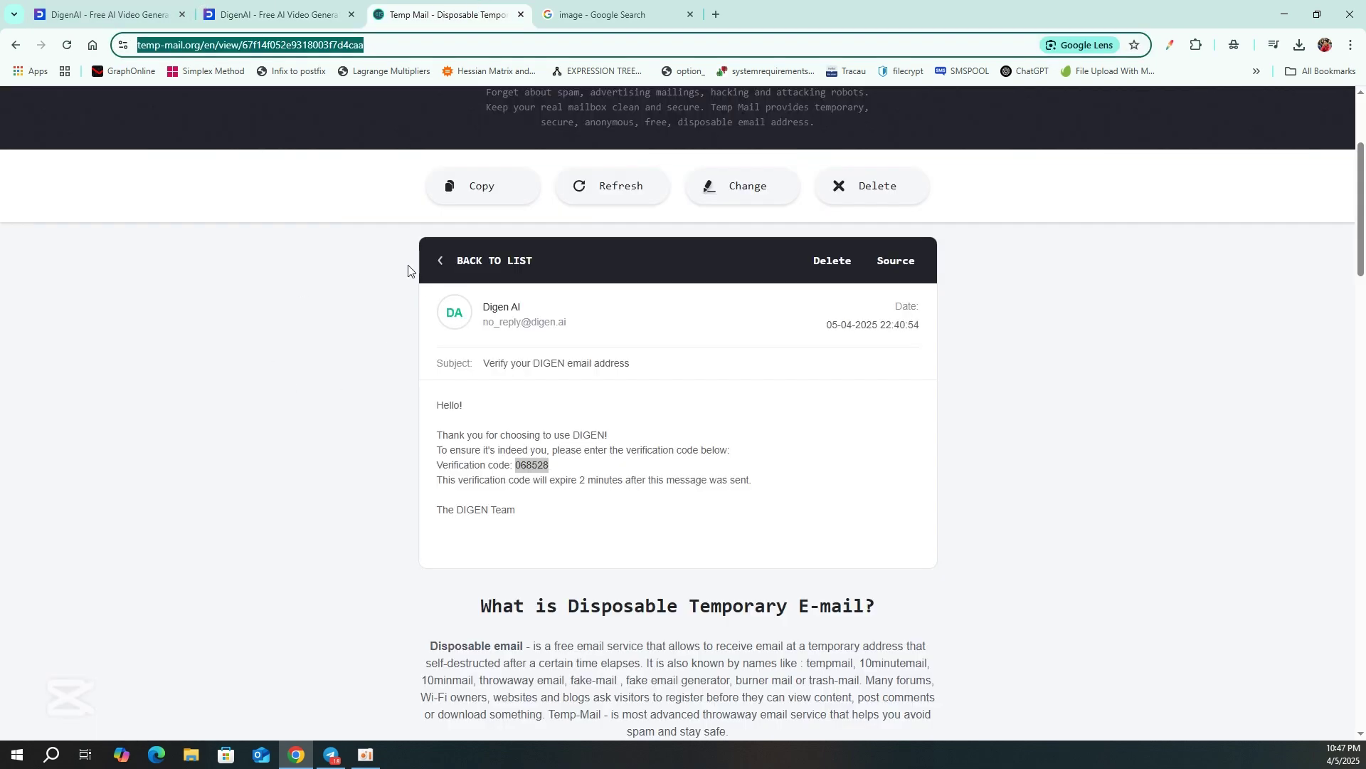
scroll(408, 264, up, 3)
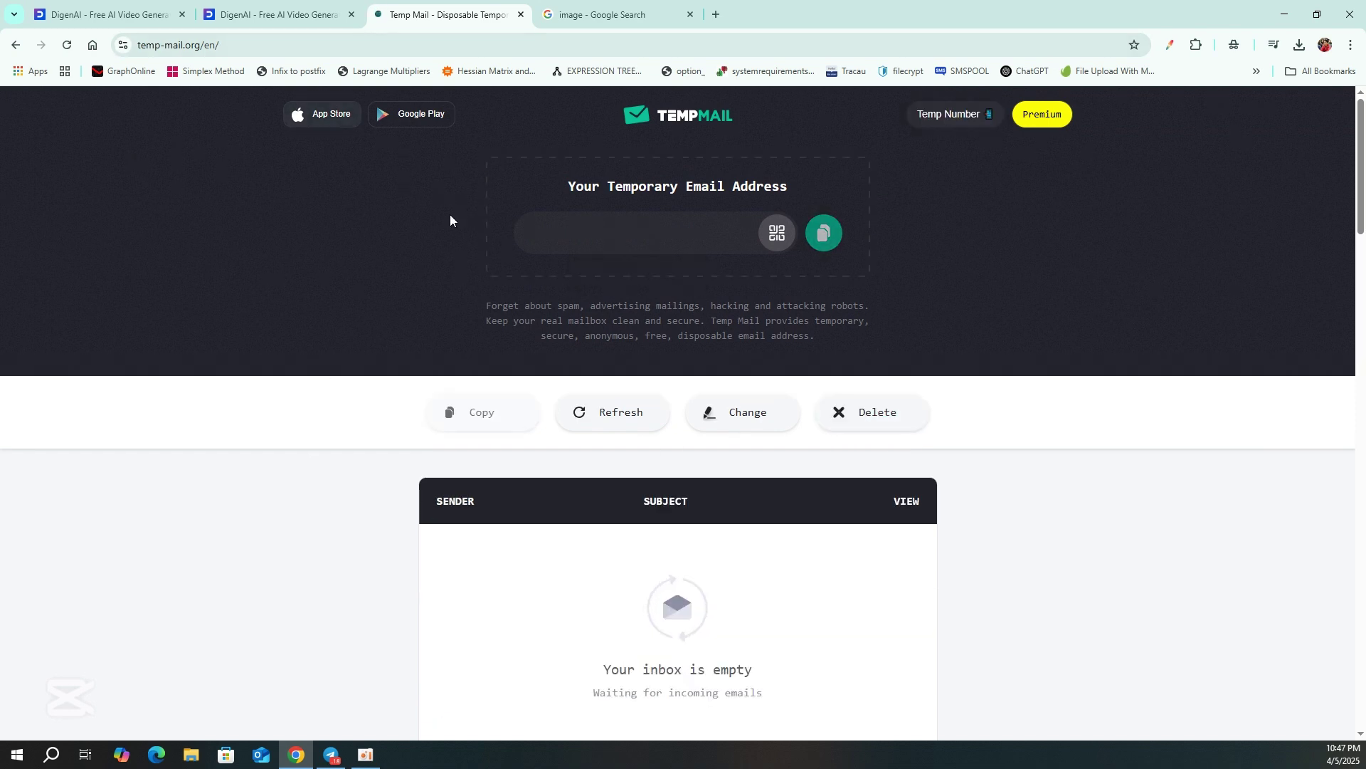
click(271, 15)
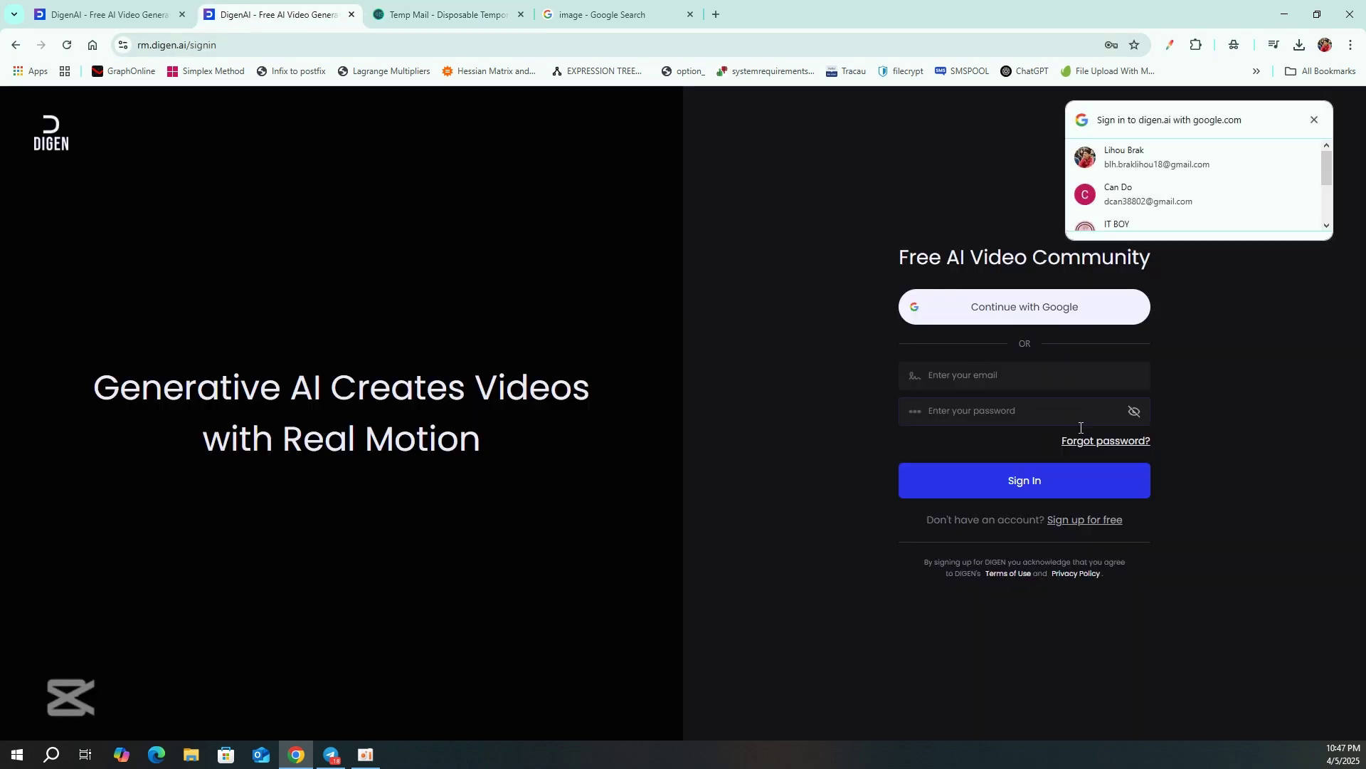
click(1089, 522)
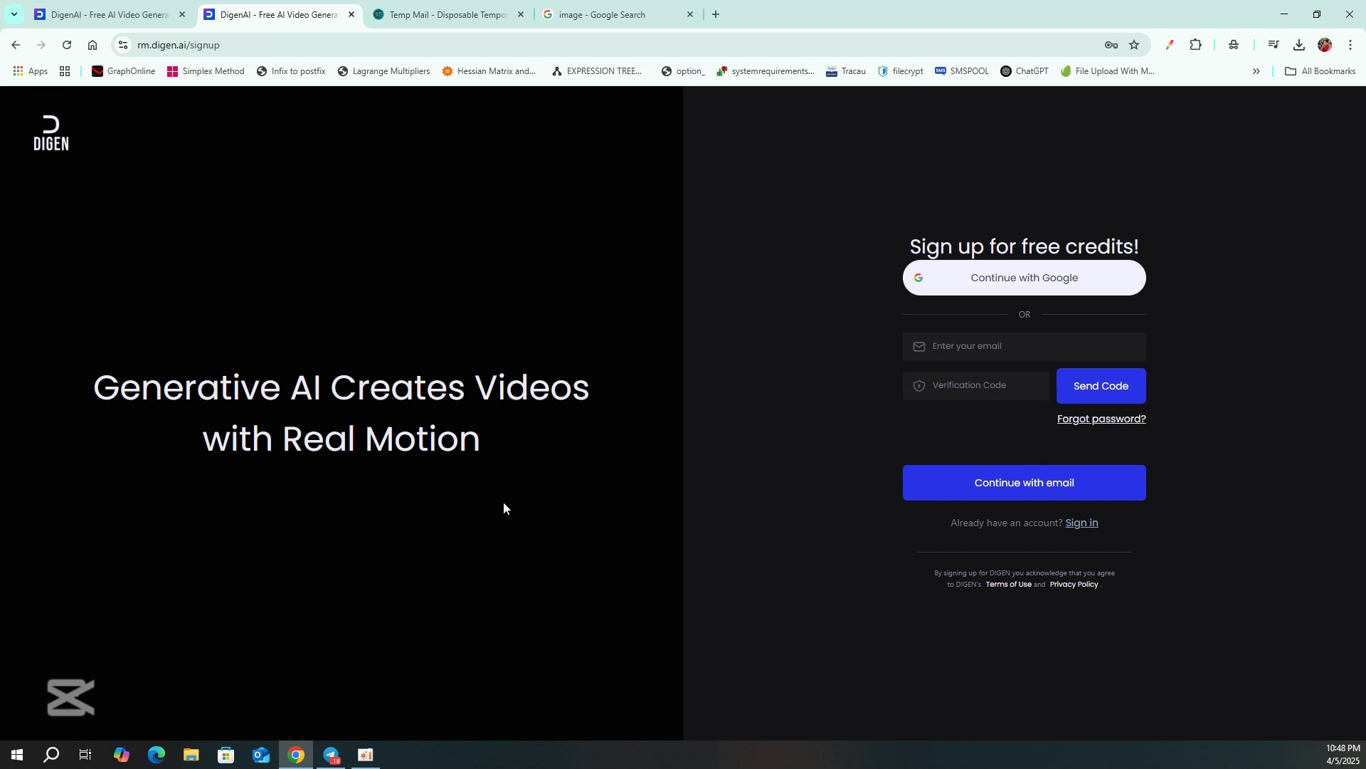
Return to Temp Mail and copy the newly generated temporary email address.
click(448, 15)
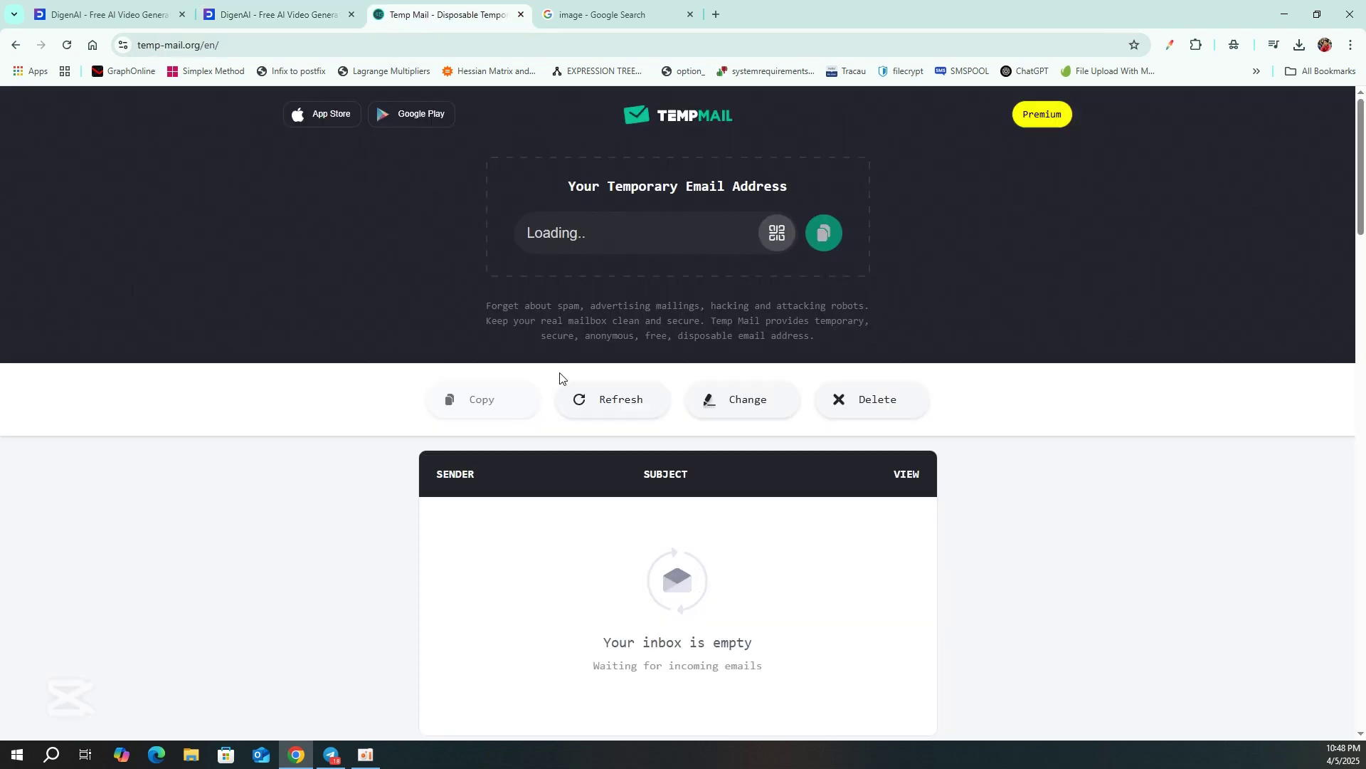
scroll(491, 393, down, 2)
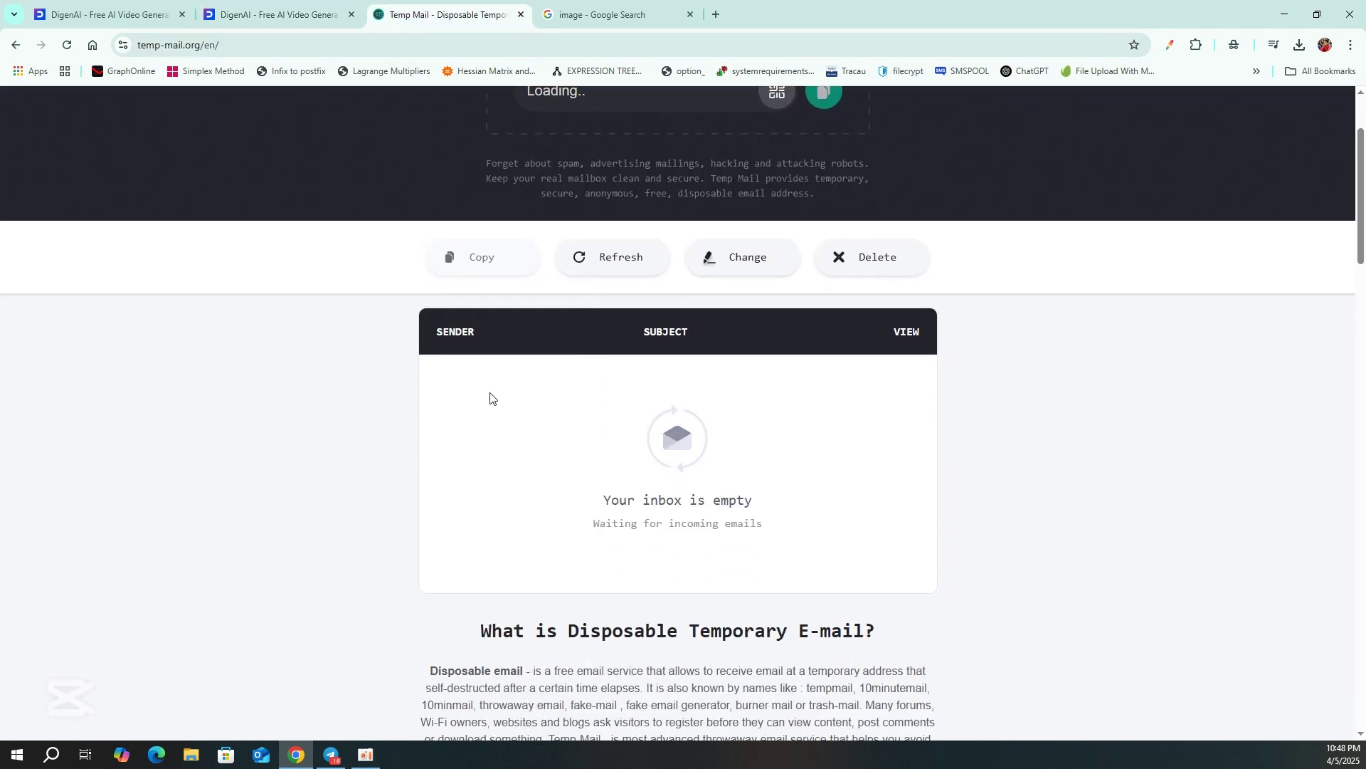
scroll(296, 154, up, 2)
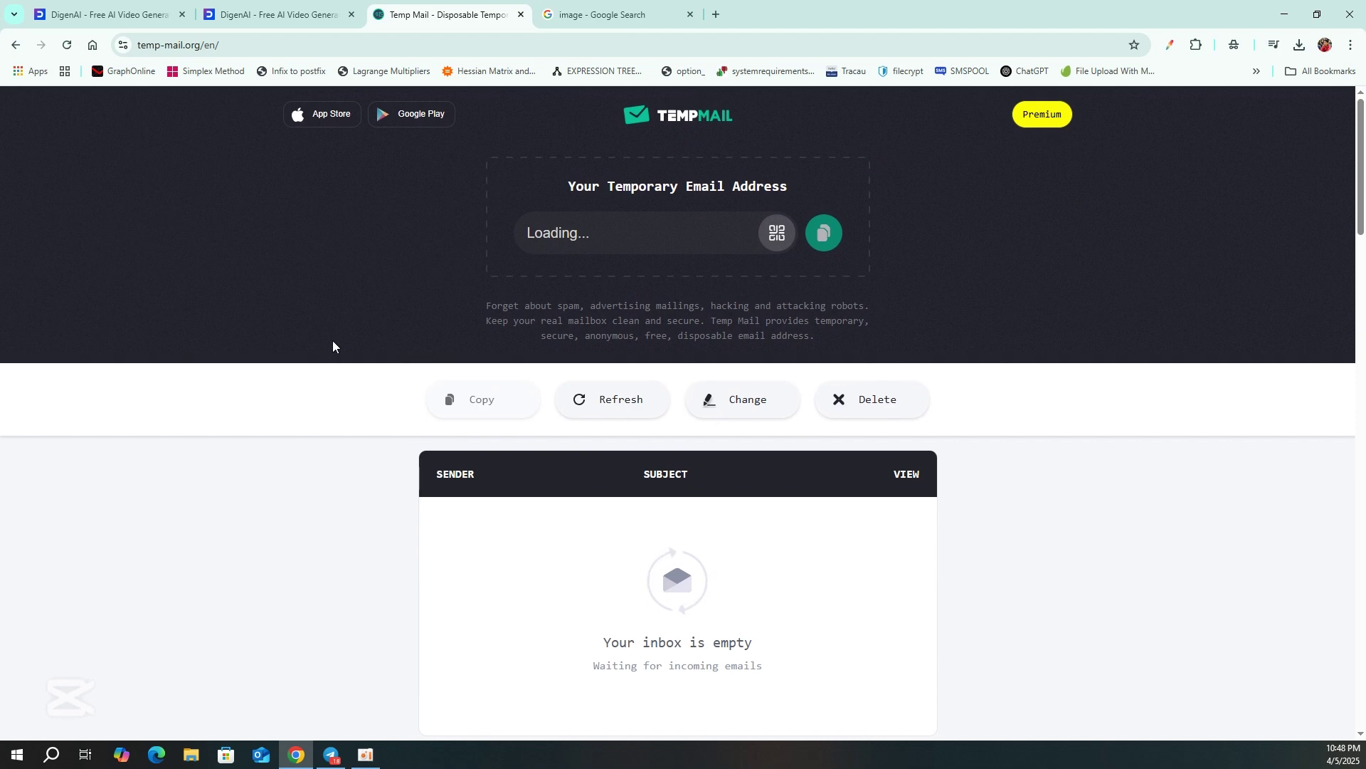
click(823, 233)
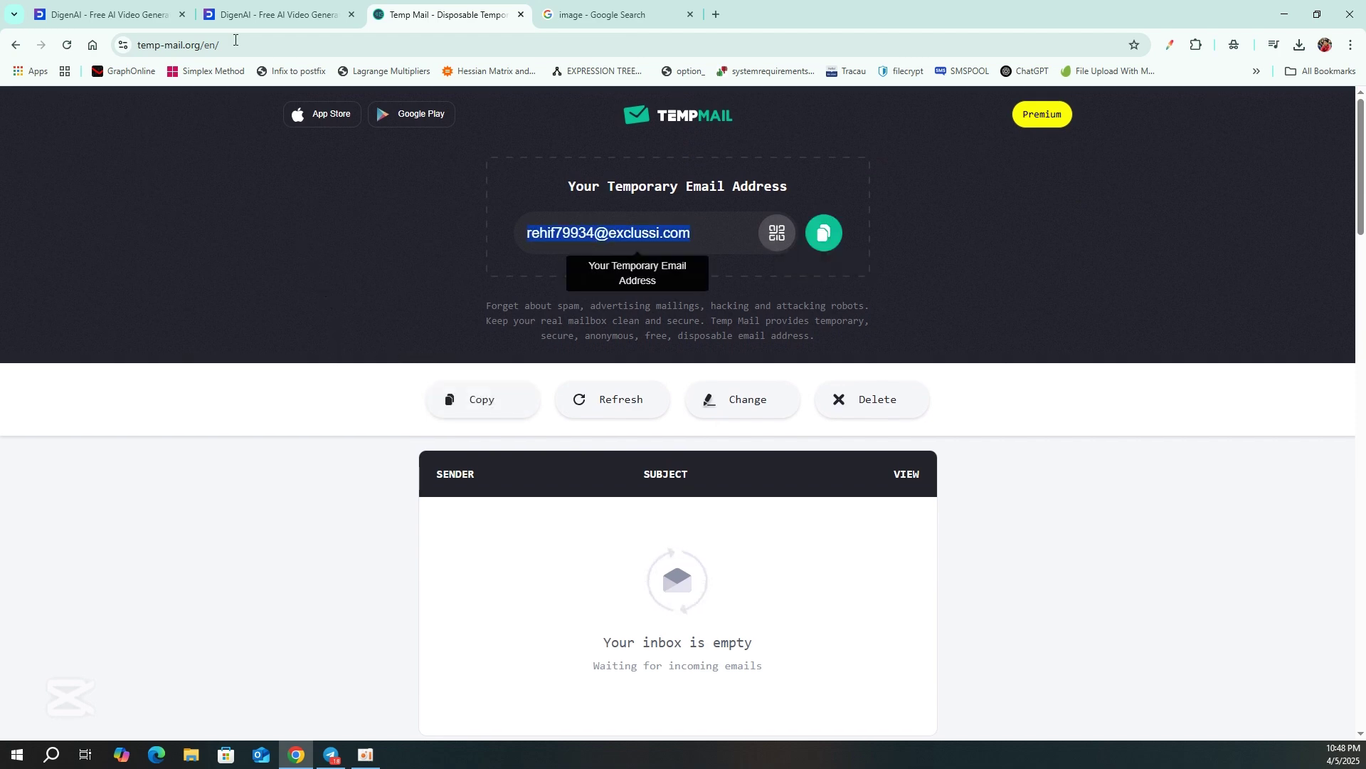
Enter the copied temporary email address in DIGEN's sign-up form and request a verification code.
click(274, 14)
click(965, 344)
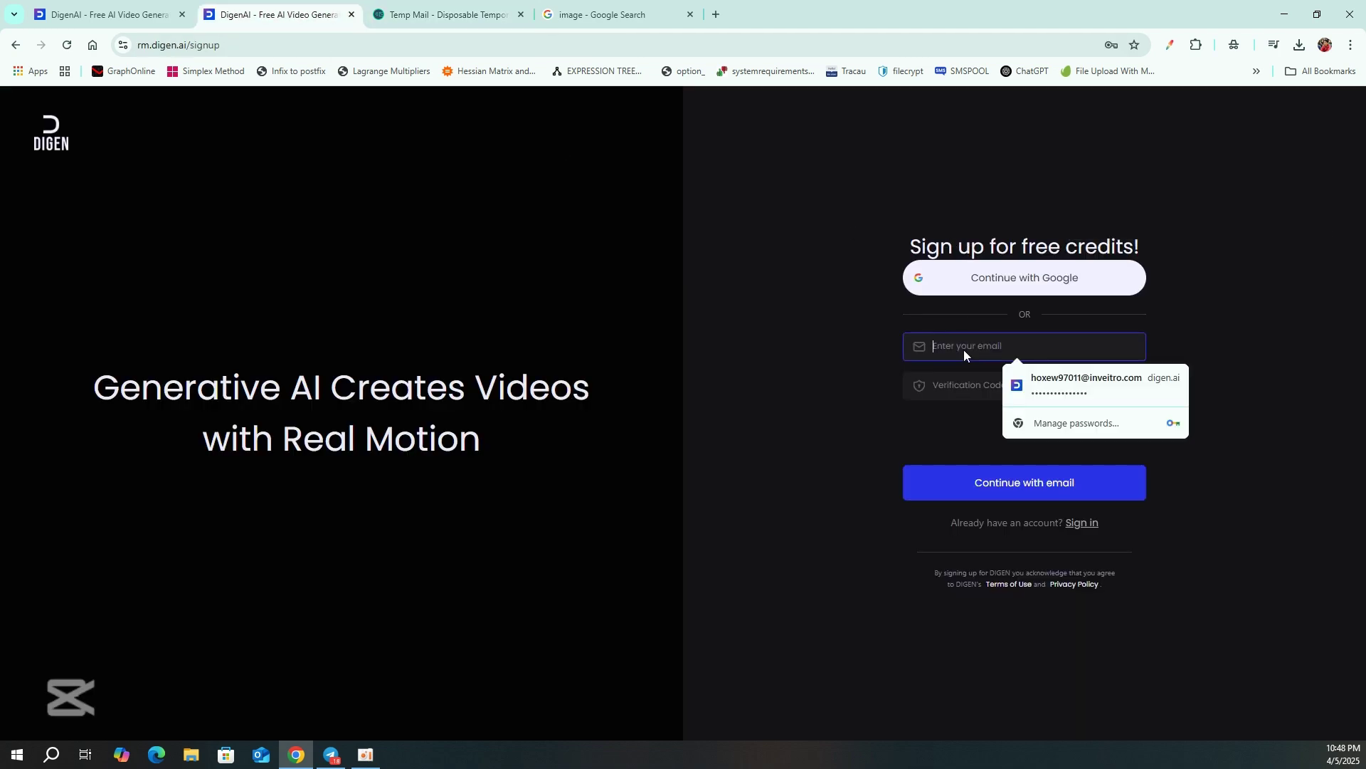
right_click(964, 345)
click(1009, 487)
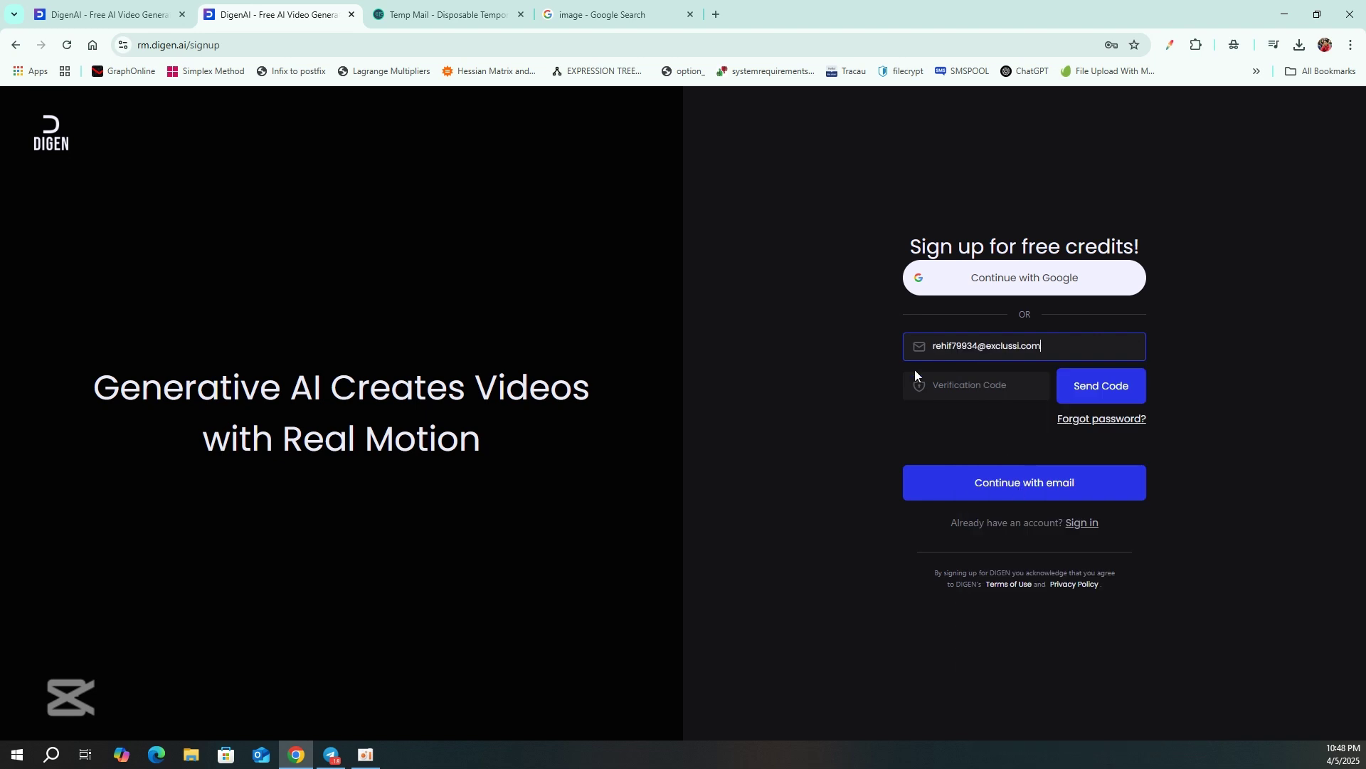
click(1071, 382)
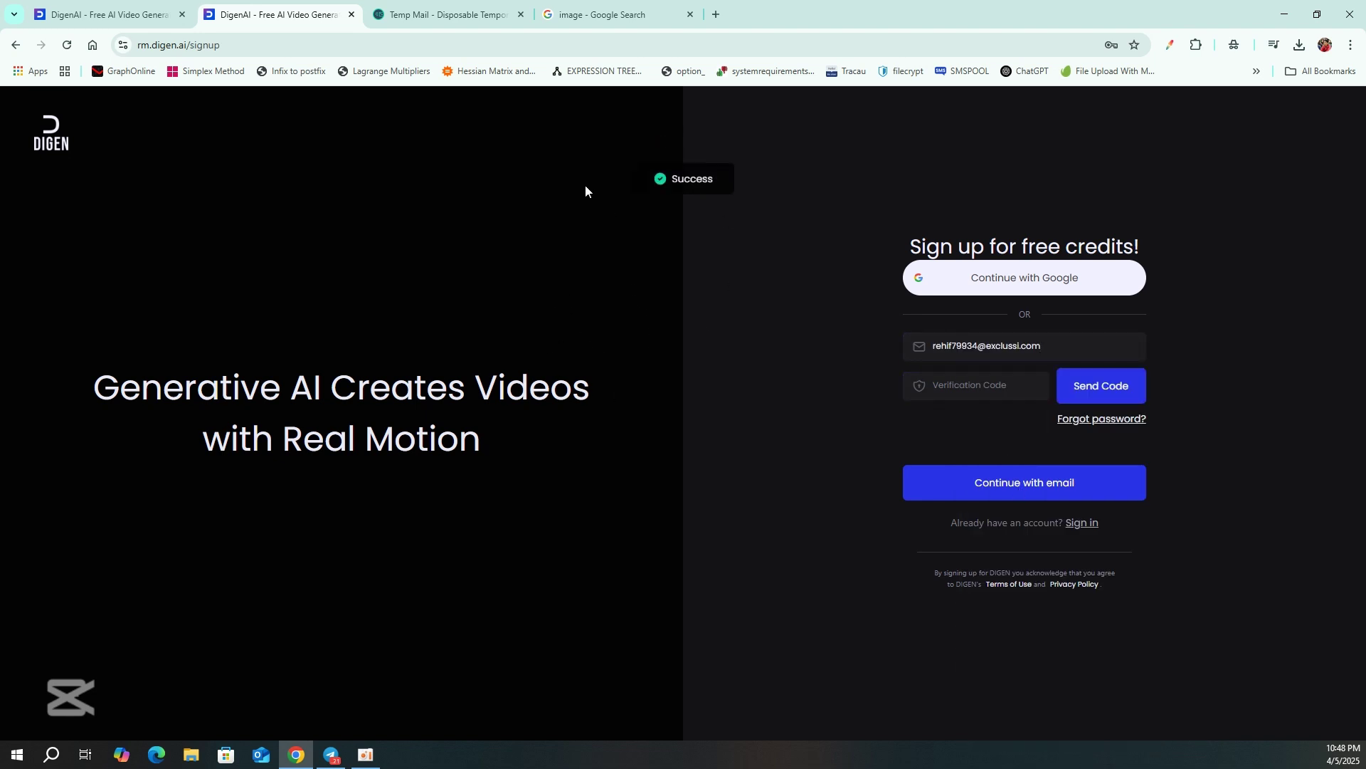
Open the "Verify your DIGEN email address" message in Temp Mail and copy its verification code.
click(398, 13)
scroll(683, 491, down, 1)
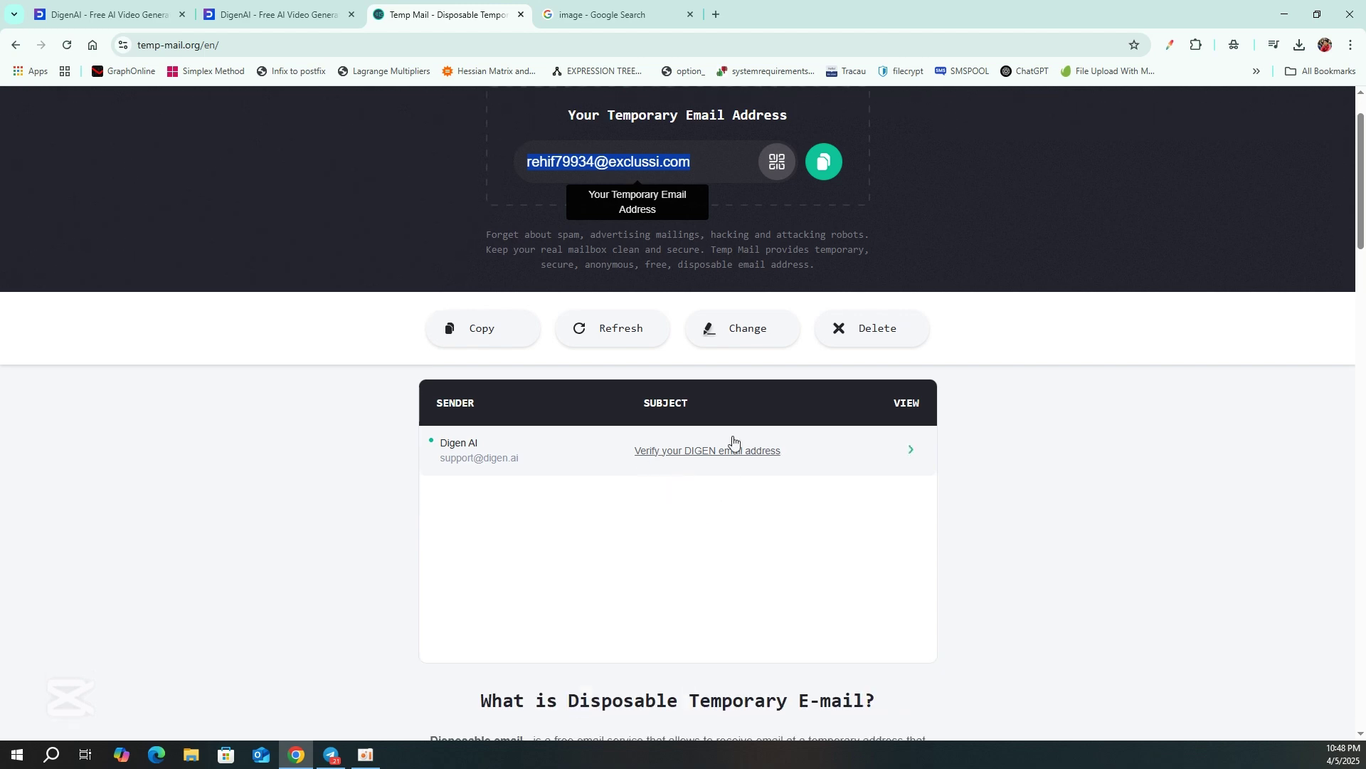
click(912, 449)
scroll(708, 518, down, 2)
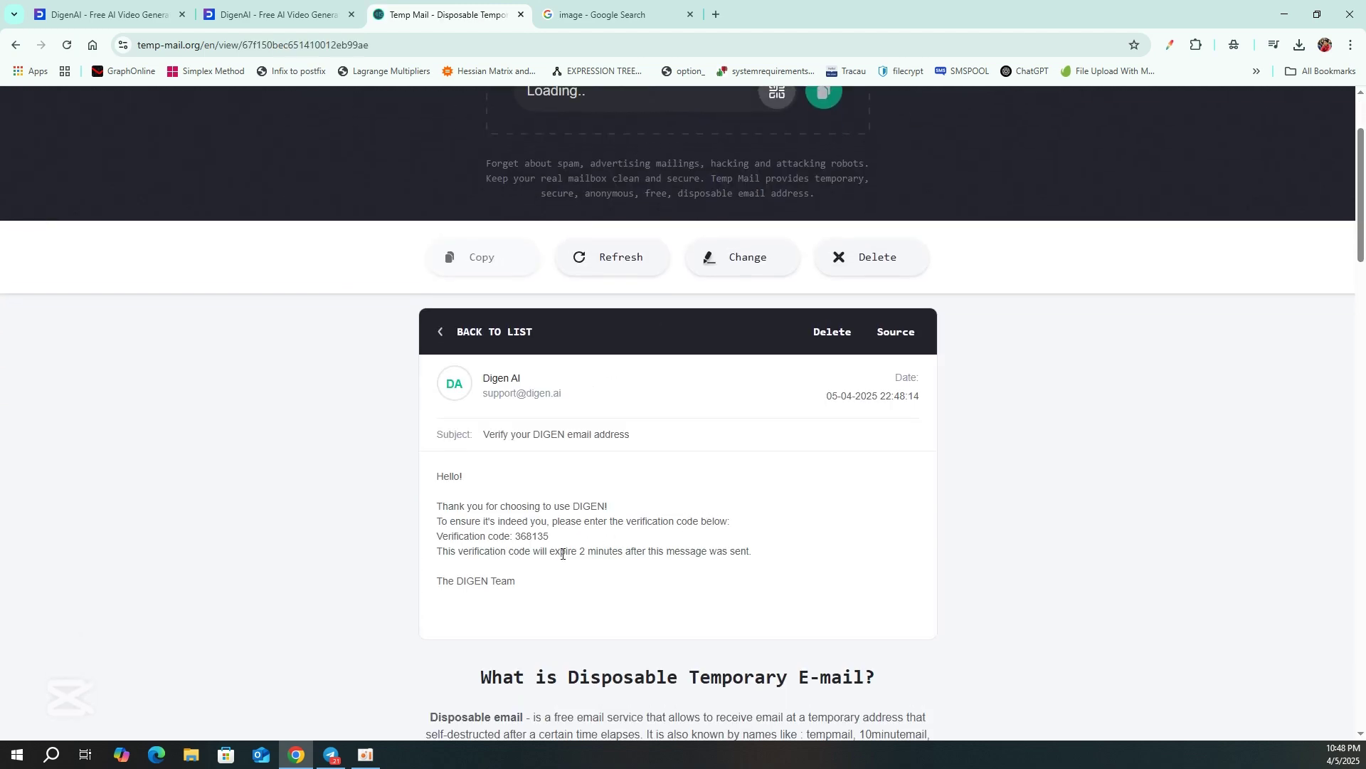
right_click(541, 536)
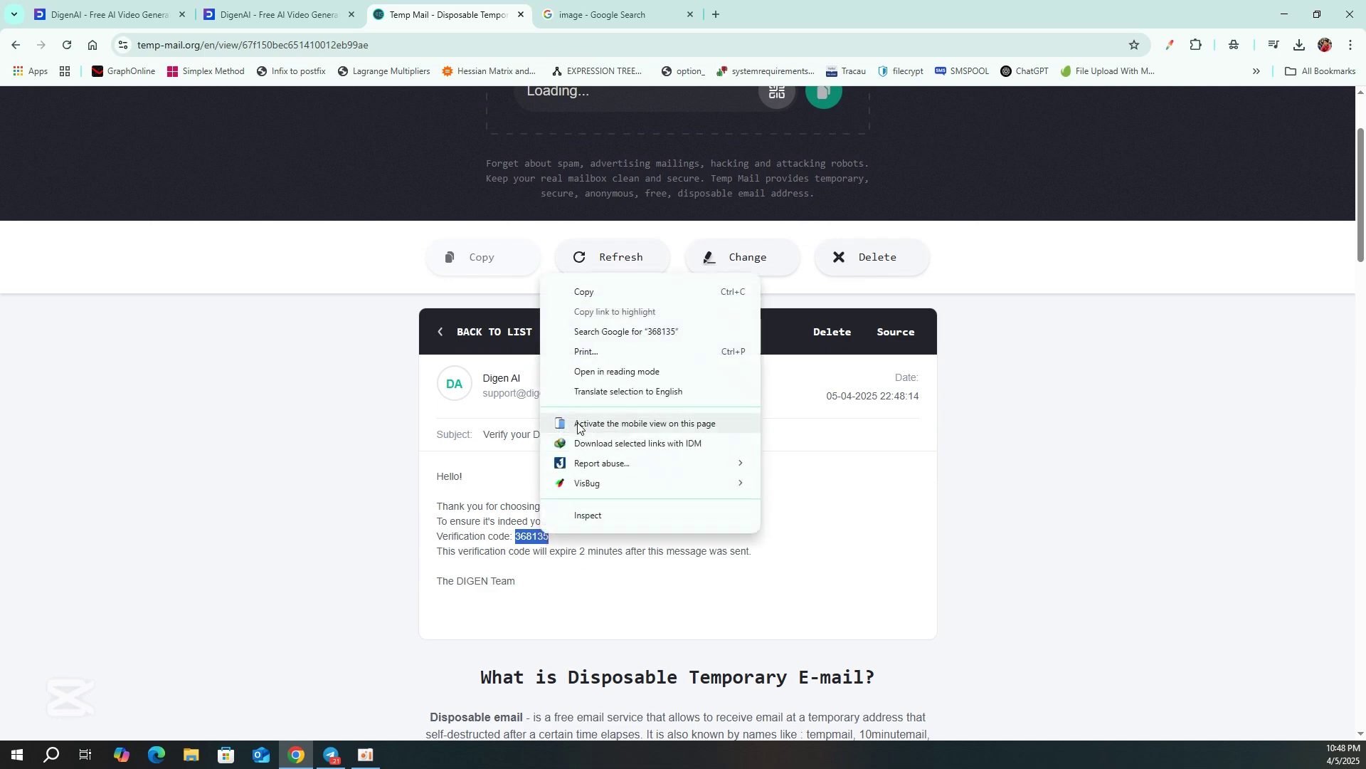
click(587, 291)
Paste the verification code into DIGEN's sign-up form and continue with email.
click(267, 18)
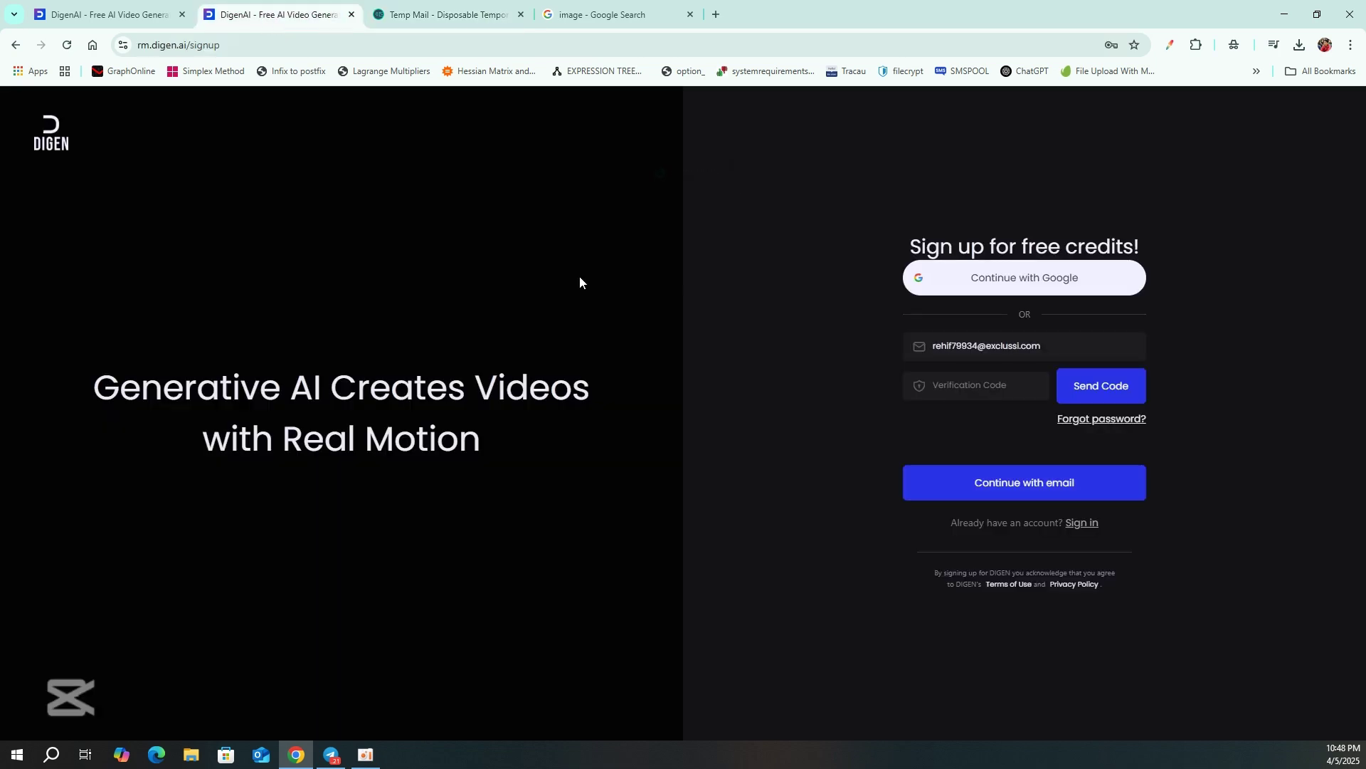
right_click(1017, 385)
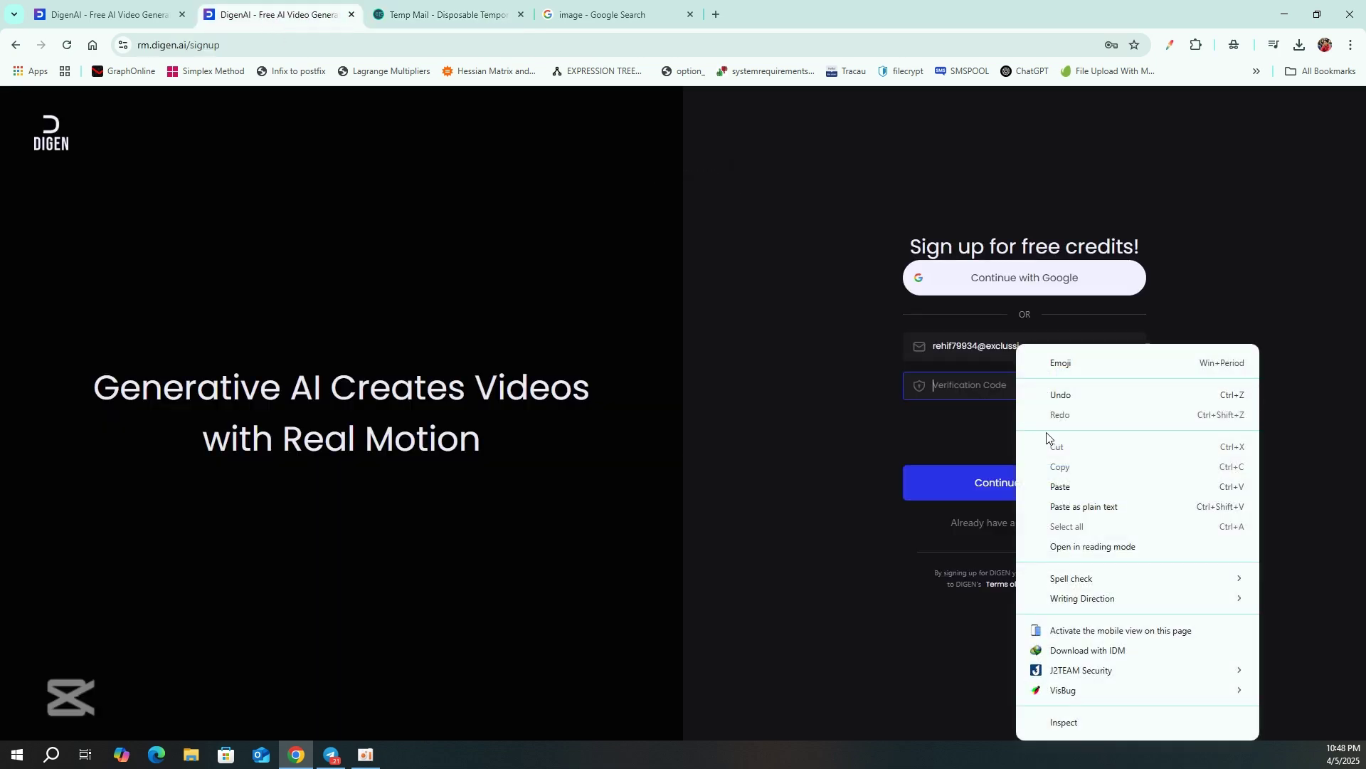
click(1057, 487)
click(1053, 487)
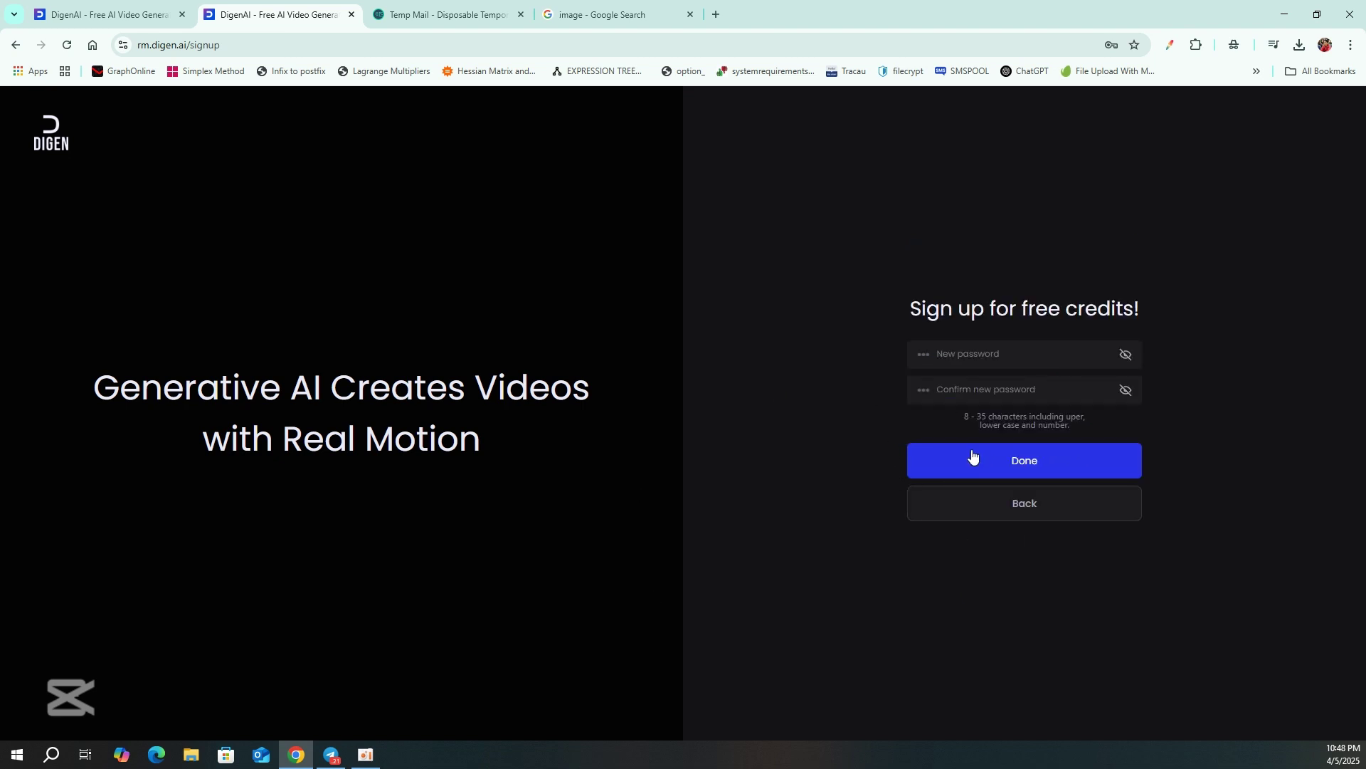
click(961, 353)
click(1100, 393)
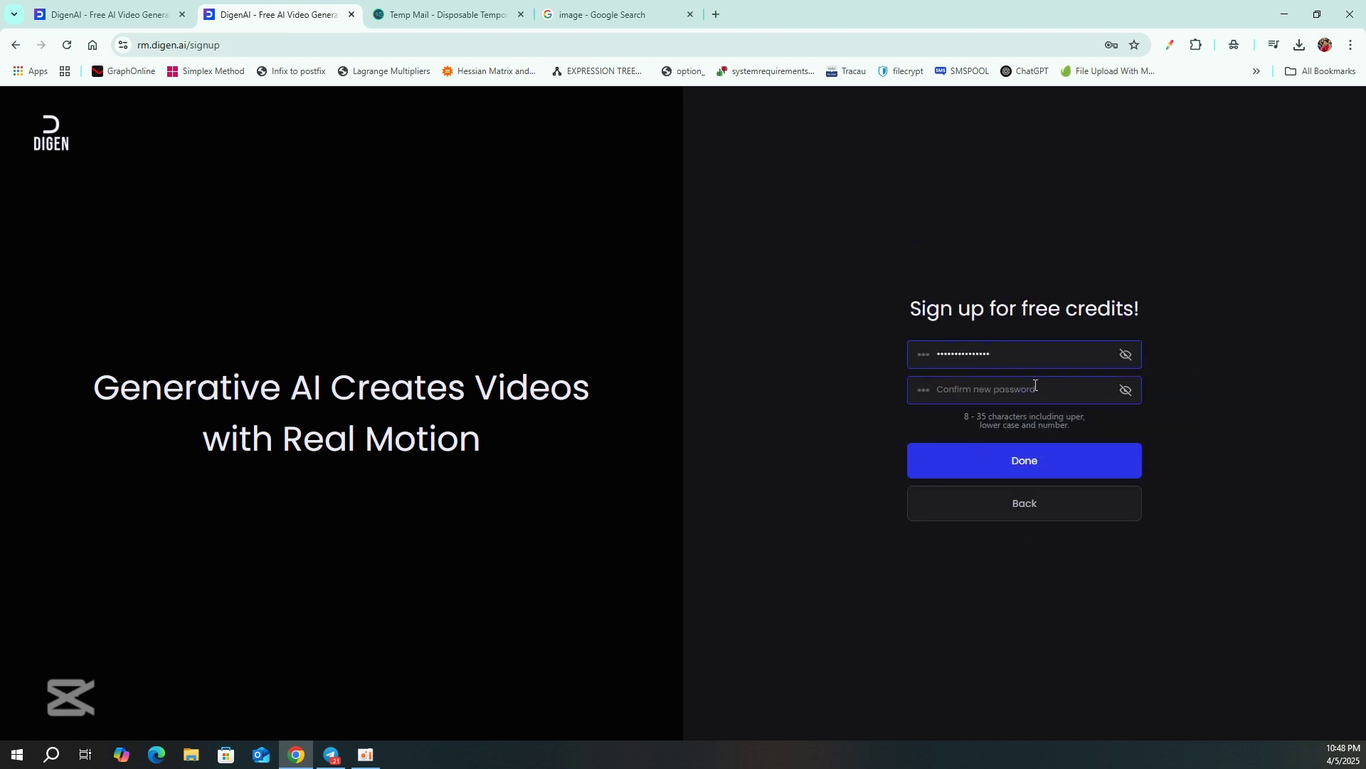
double_click(996, 356)
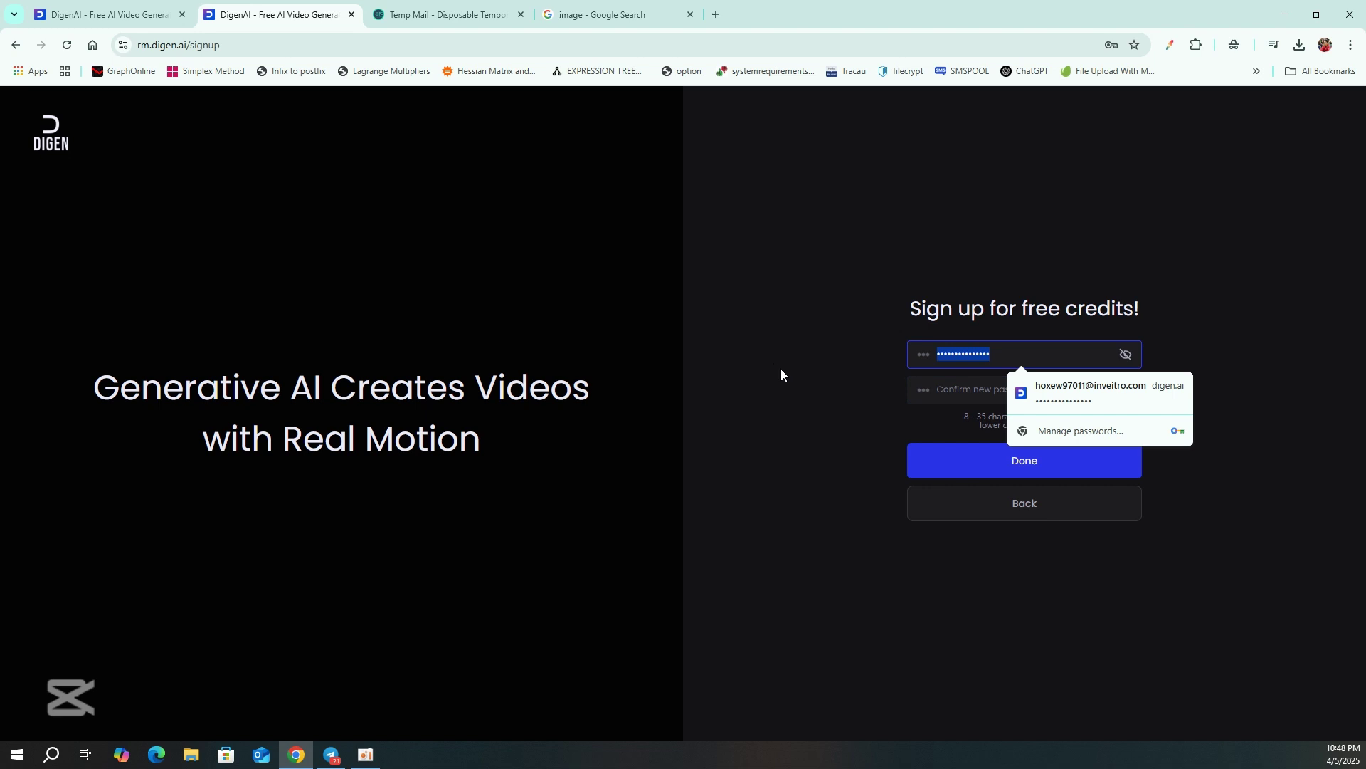
key(BackSpace)
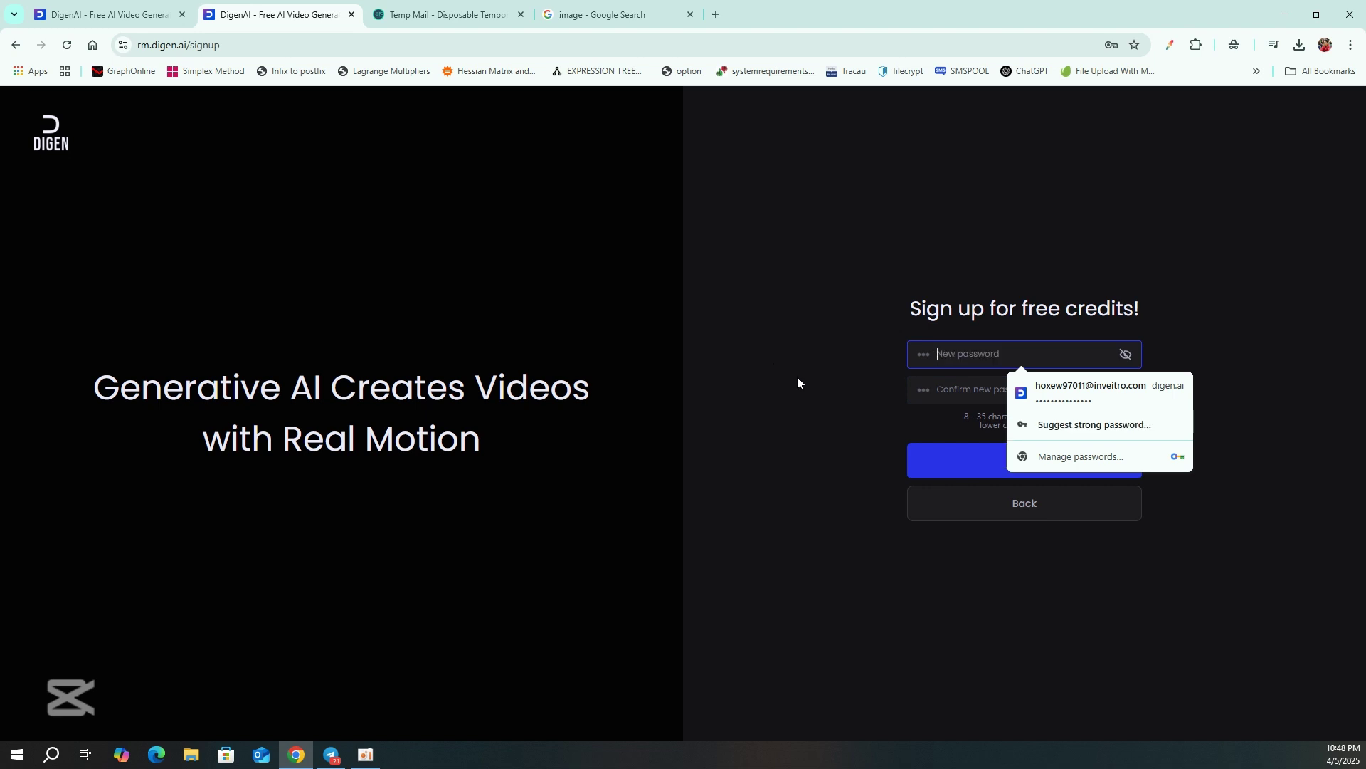
Use the browser's suggested strong password as the new account password, complete the sign-up and dismiss the password-saved notice.
click(1071, 425)
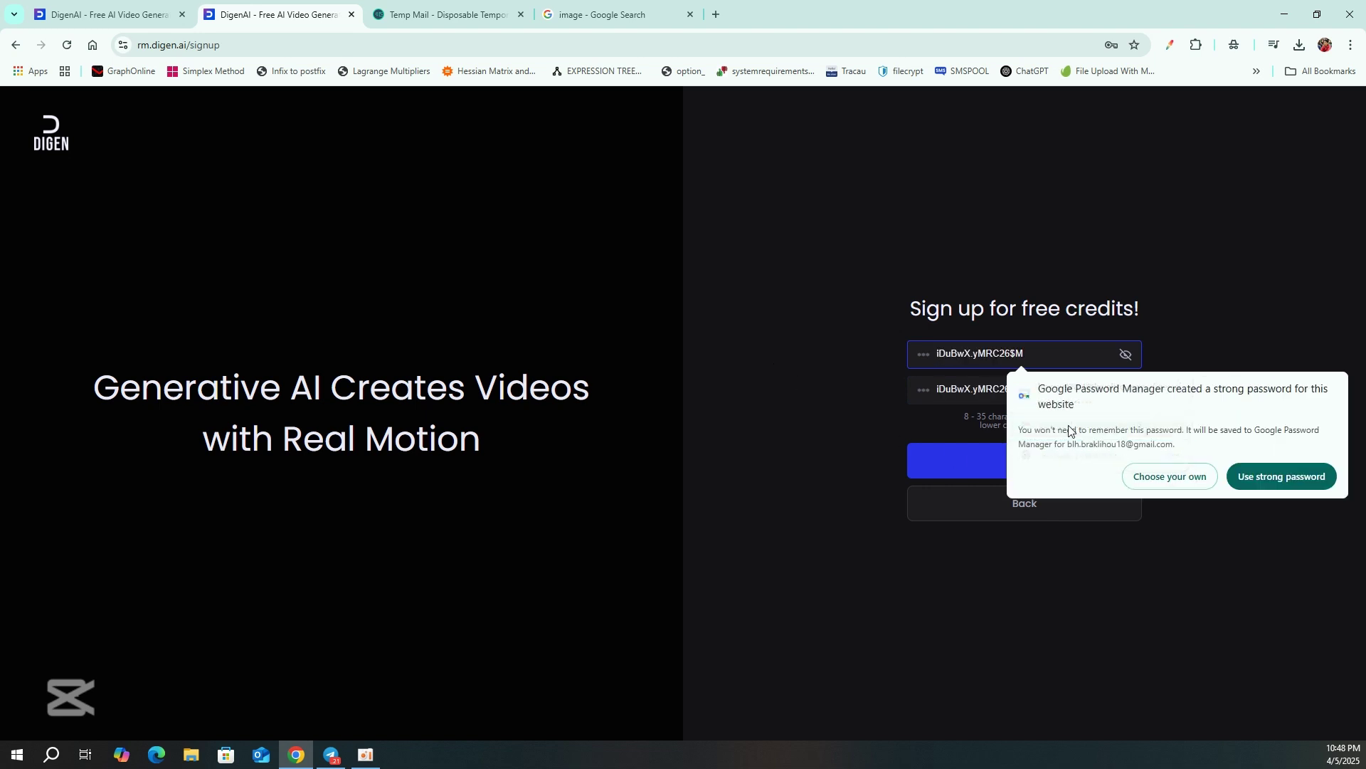
click(1252, 462)
click(1071, 467)
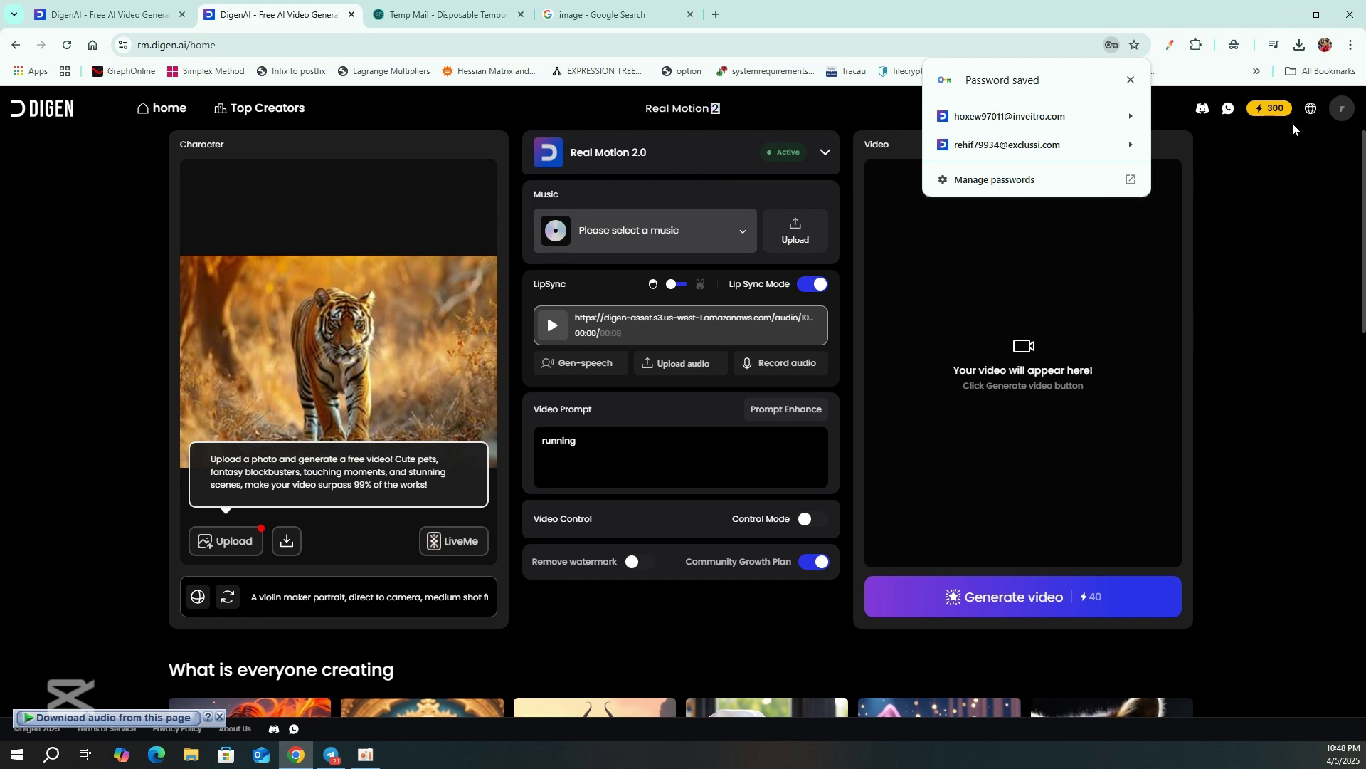
click(1131, 80)
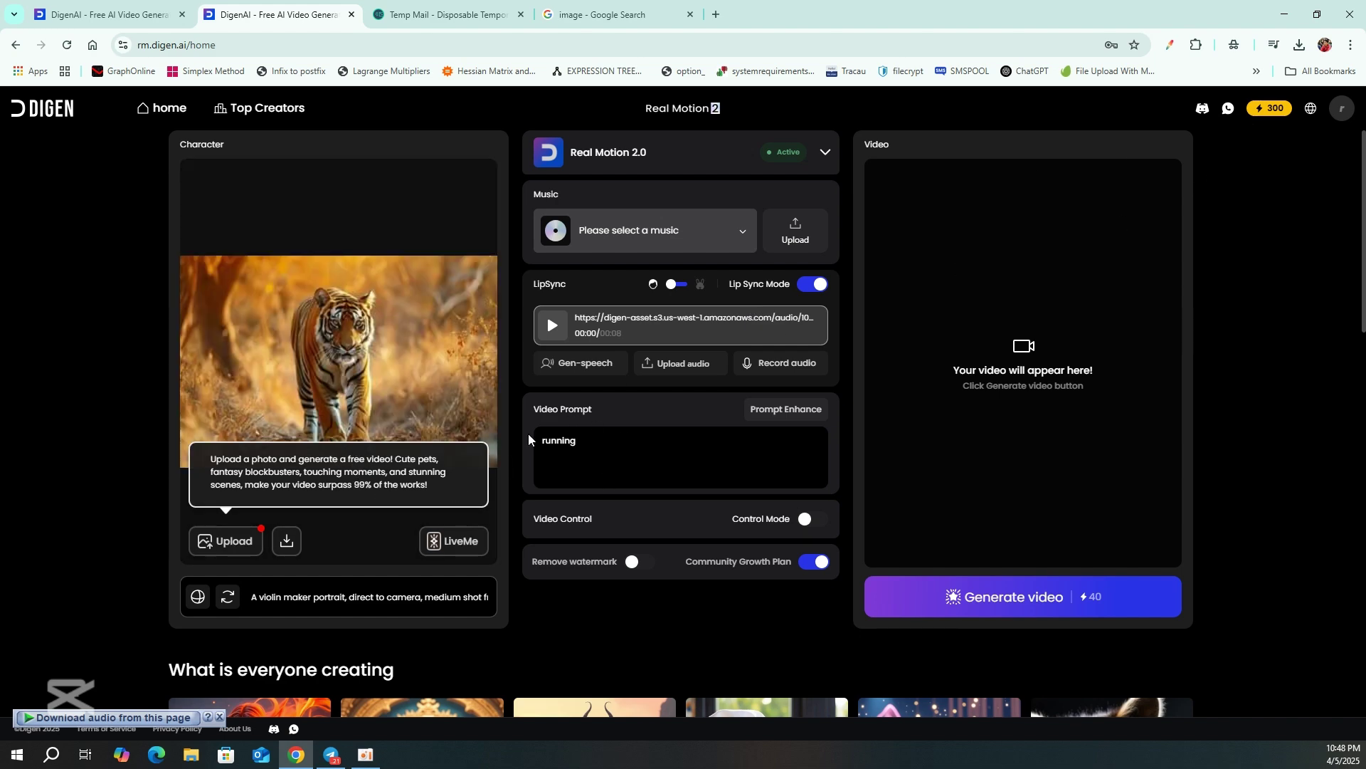
scroll(575, 510, down, 2)
scroll(575, 510, up, 2)
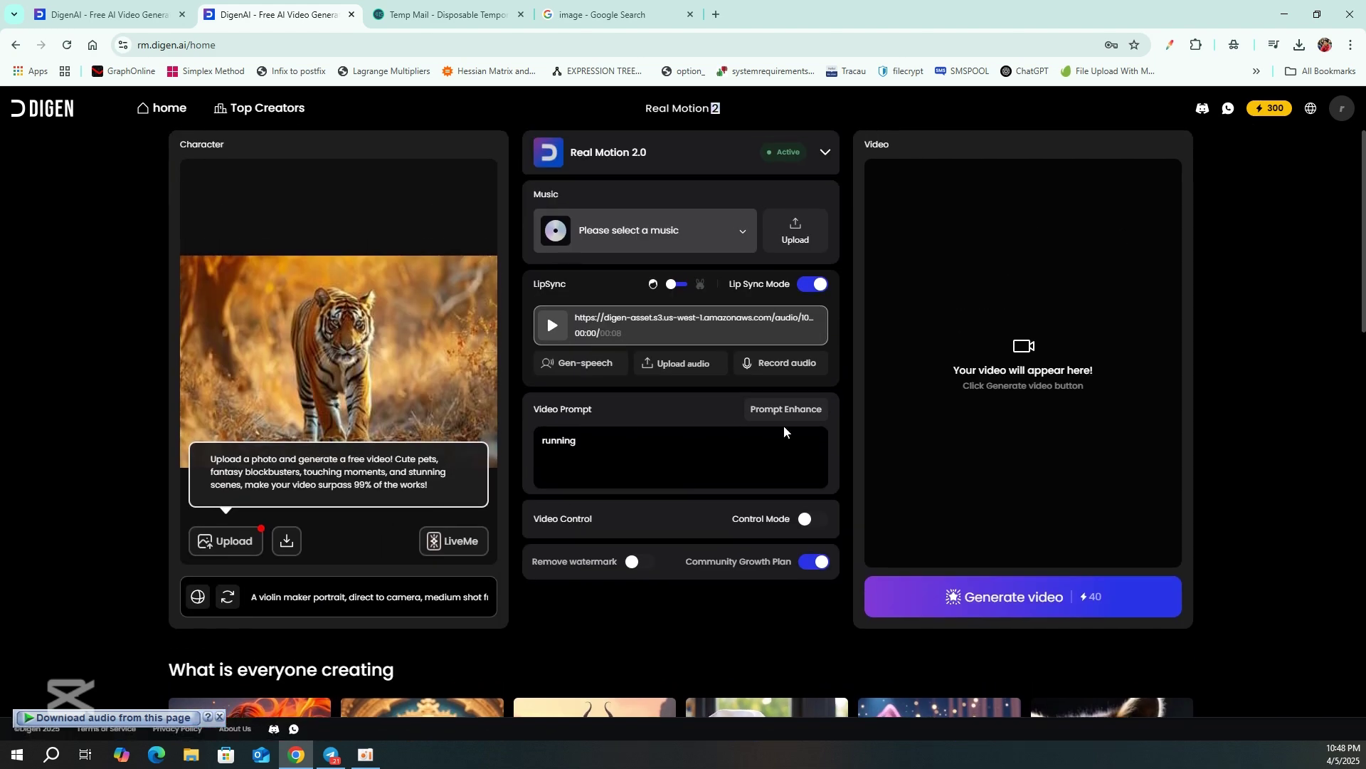